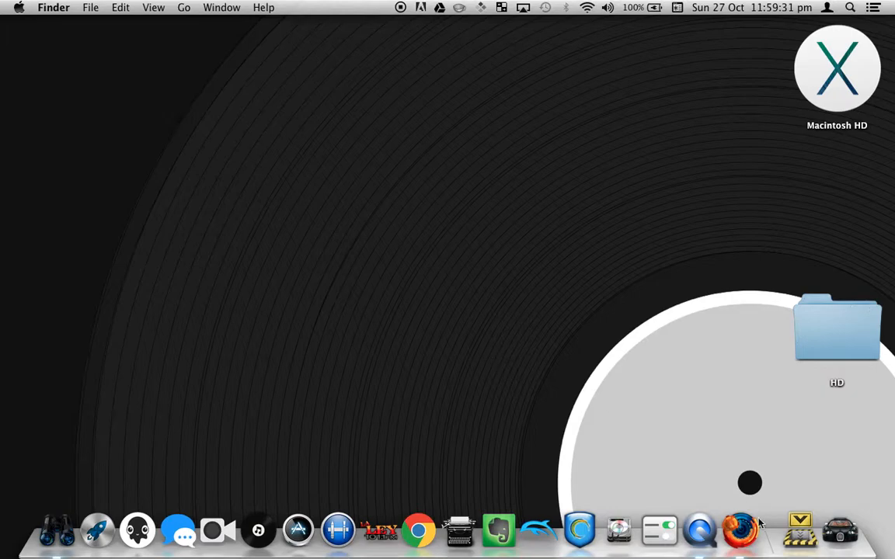
Switch to Firefox and look through the .icns files in the shared Dropbox Icons folder
left_click(740, 530)
scroll(159, 244, "down", 10)
scroll(160, 245, "up", 15)
scroll(160, 245, "down", 8)
scroll(159, 244, "down", 10)
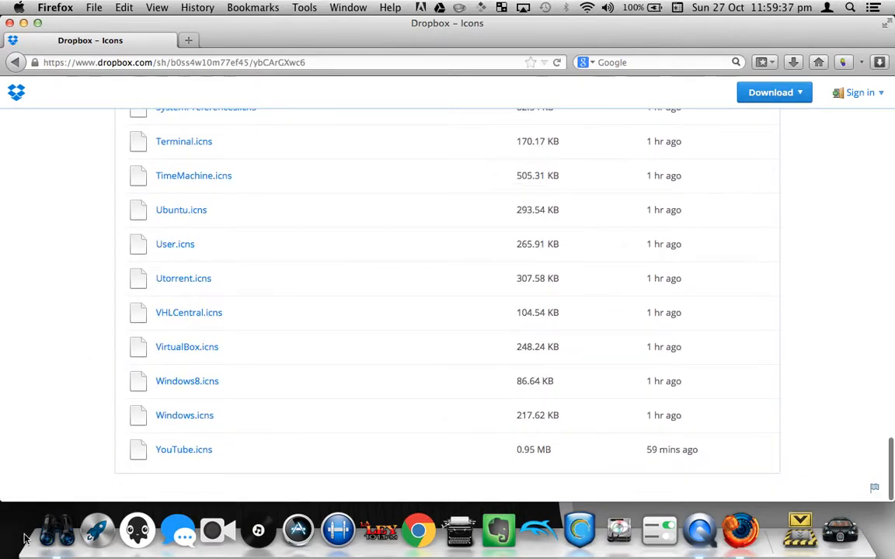
Open the Icons folder inside Pictures in Finder and browse through its icon files
left_click(55, 530)
left_click(66, 222)
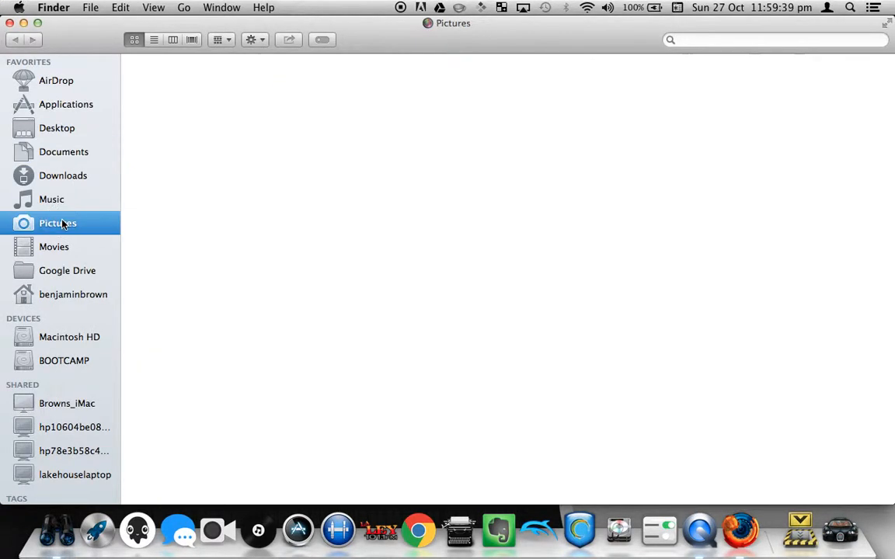
double_click(272, 101)
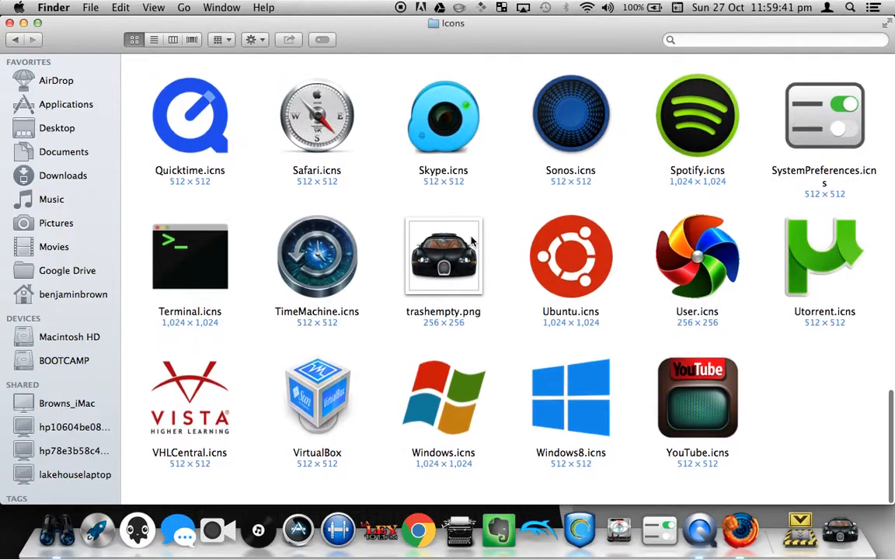
scroll(471, 242, "up", 15)
scroll(471, 243, "up", 5)
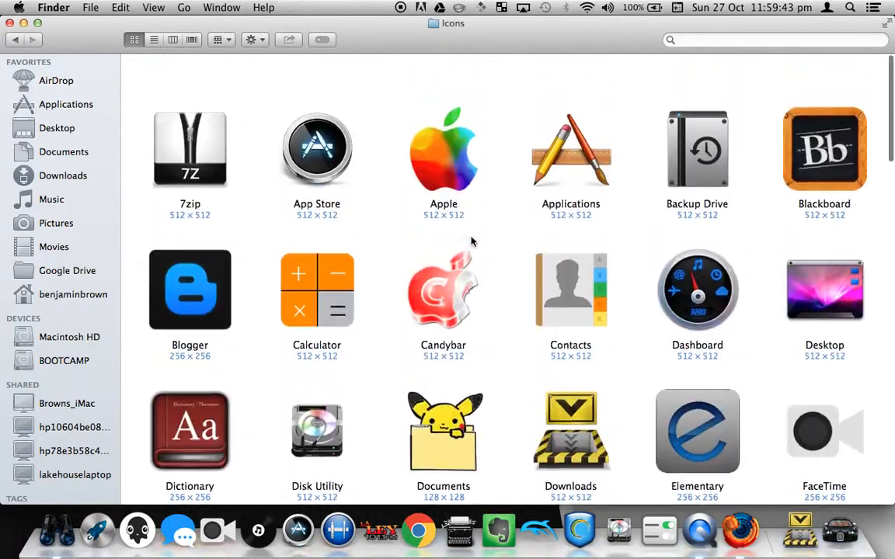
scroll(437, 301, "down", 20)
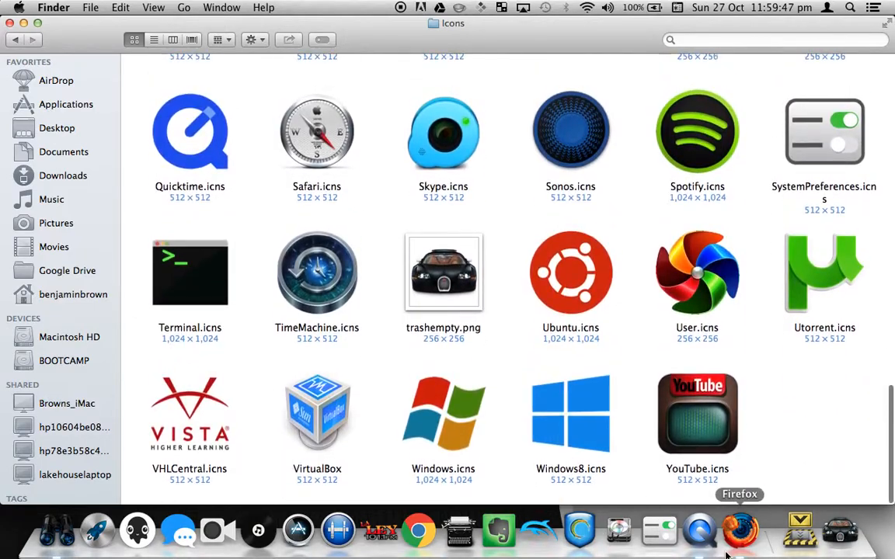
Return to Firefox, review the Dropbox icon list again and minimize the browser window
left_click(734, 543)
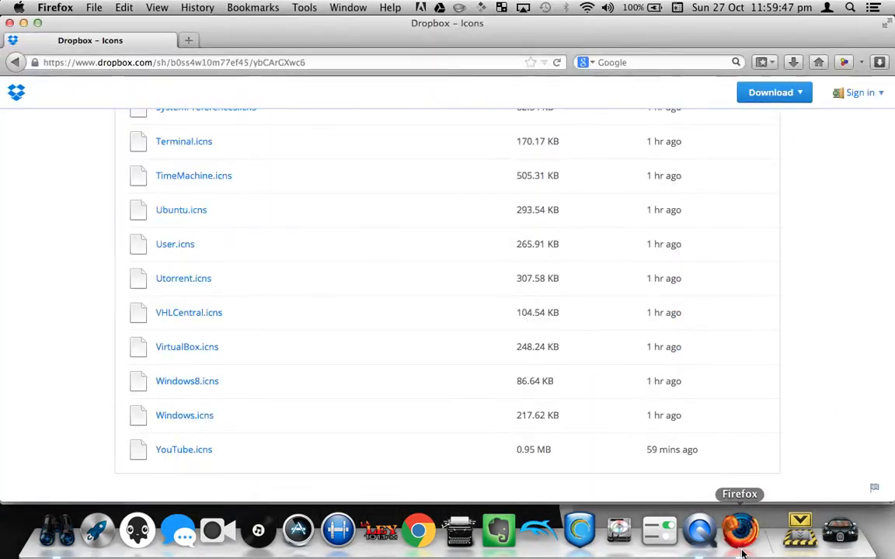
scroll(351, 323, "up", 15)
scroll(351, 323, "down", 20)
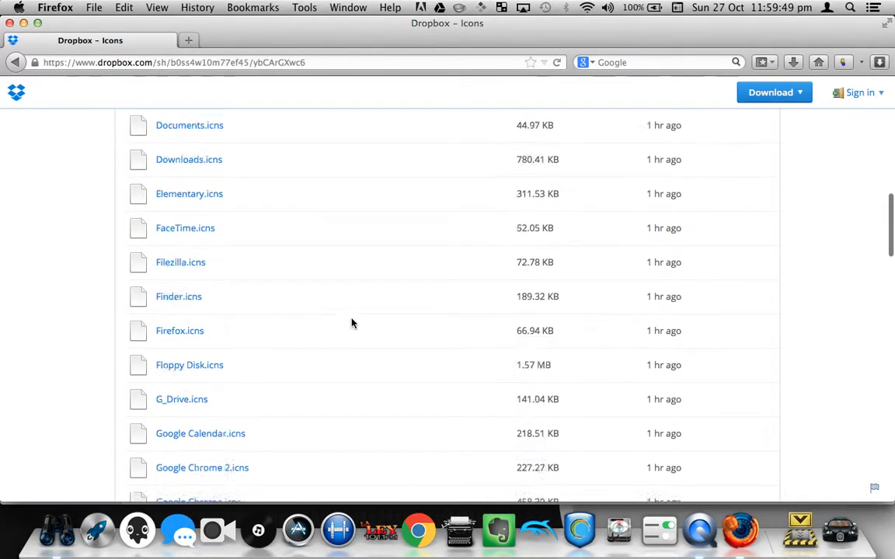
left_click(23, 22)
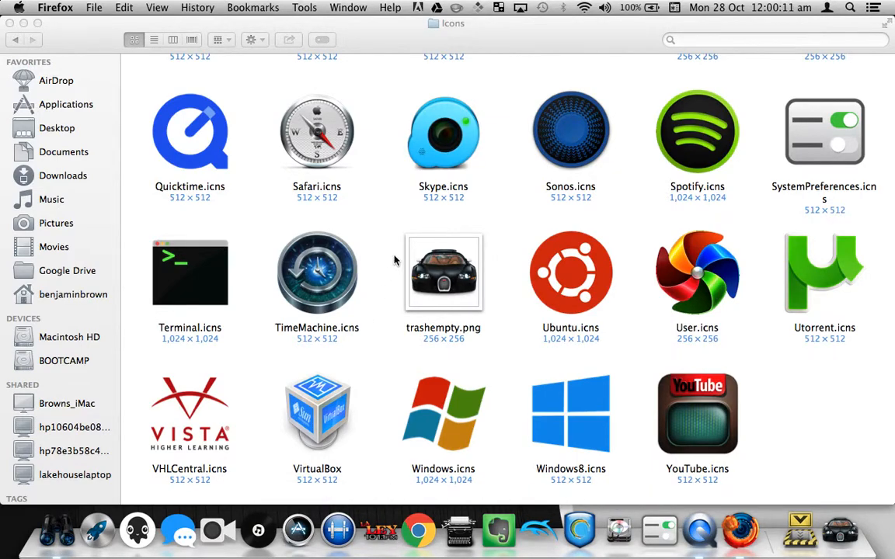
Open the Applications folder in Finder and select QuickTime Player
left_click(52, 109)
left_click(51, 109)
key("q")
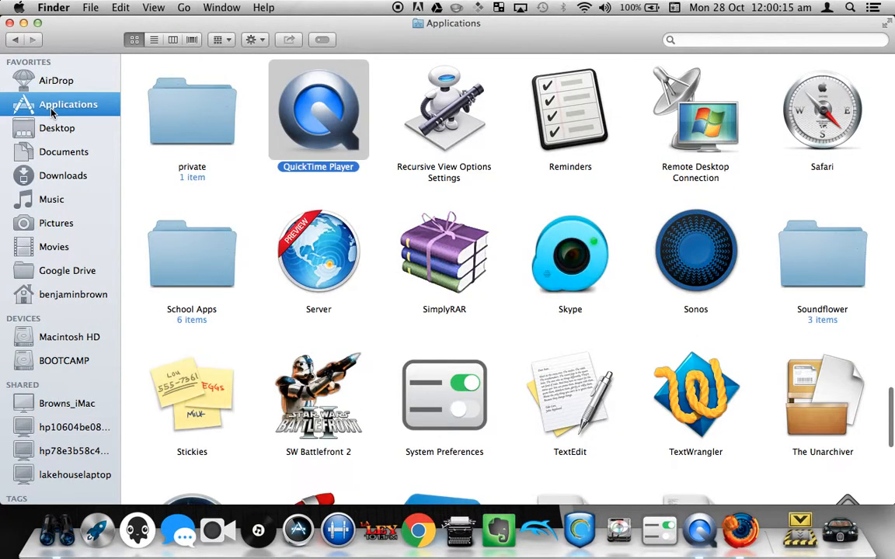
right_click(697, 549)
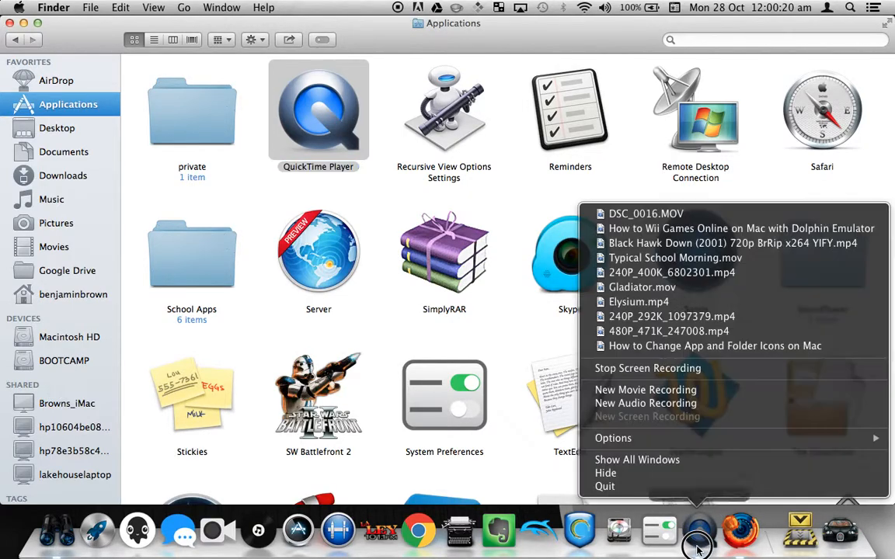
left_click(535, 461)
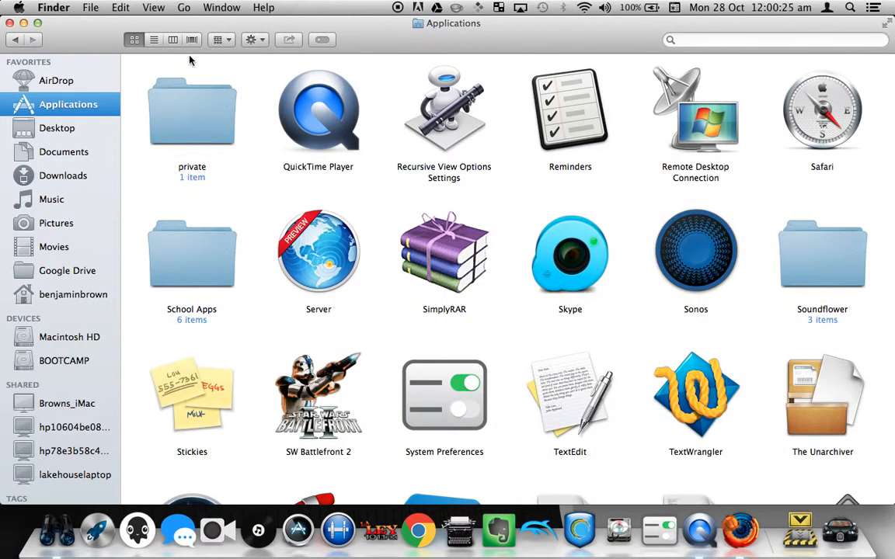
left_click(302, 113)
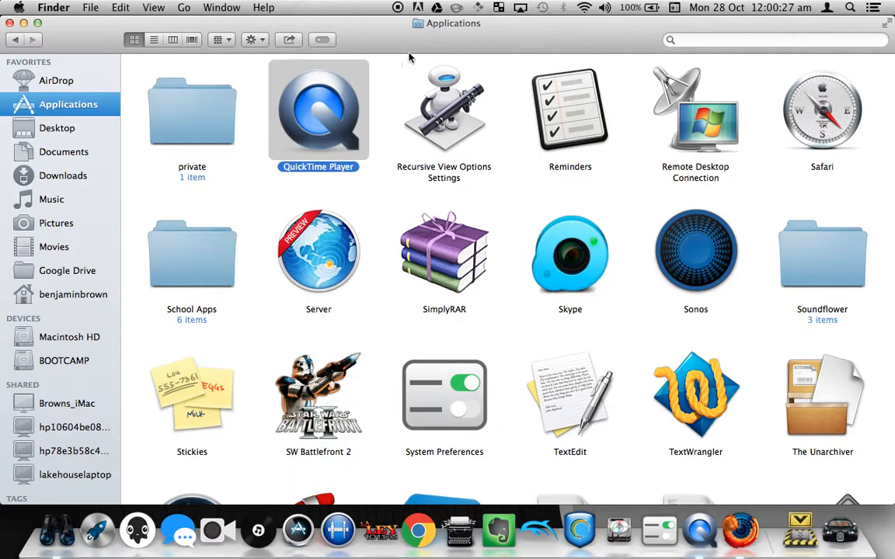
Shrink the Applications window to half the screen and place QuickTime Player's Get Info window beside it
left_click_drag(345, 37, 1, 55)
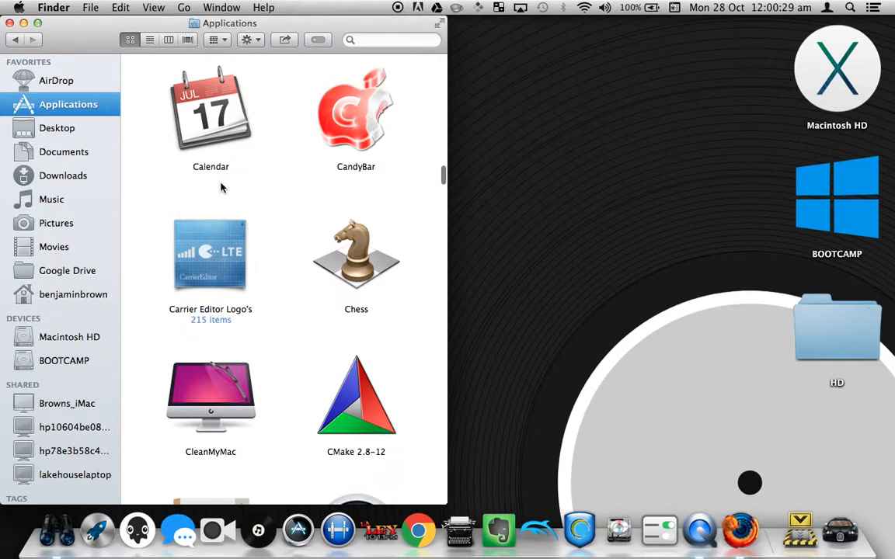
key("q")
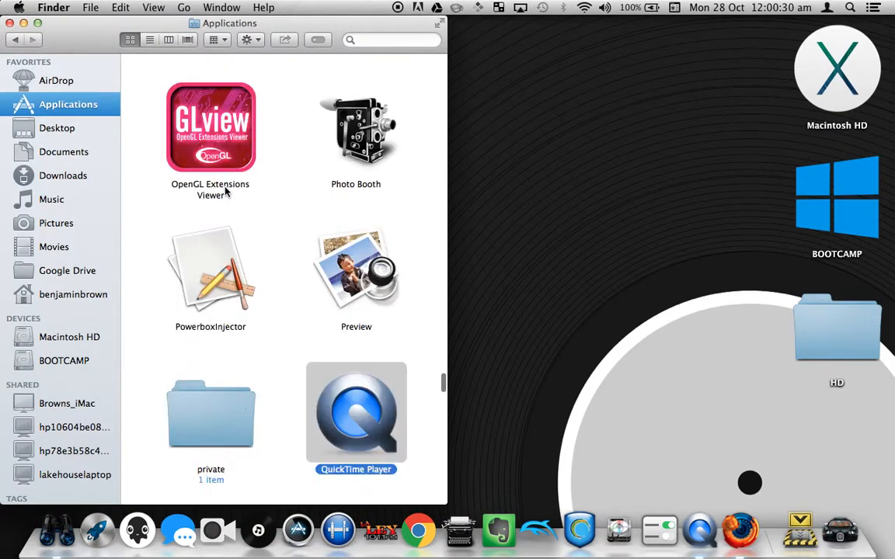
right_click(376, 433)
left_click(388, 307)
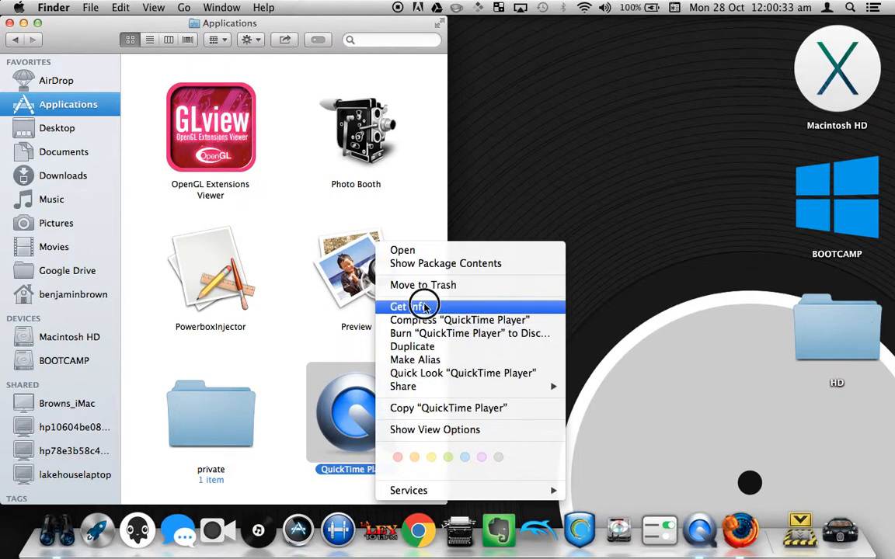
left_click_drag(110, 31, 575, 35)
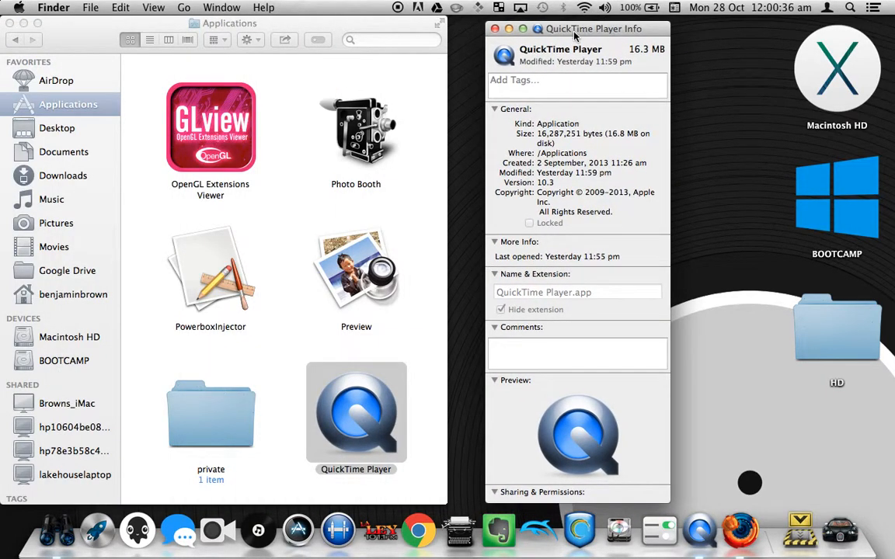
Apply Quicktime.icns from the Icons folder in Pictures as QuickTime Player's icon, authorizing with the account password
left_click(56, 222)
double_click(344, 127)
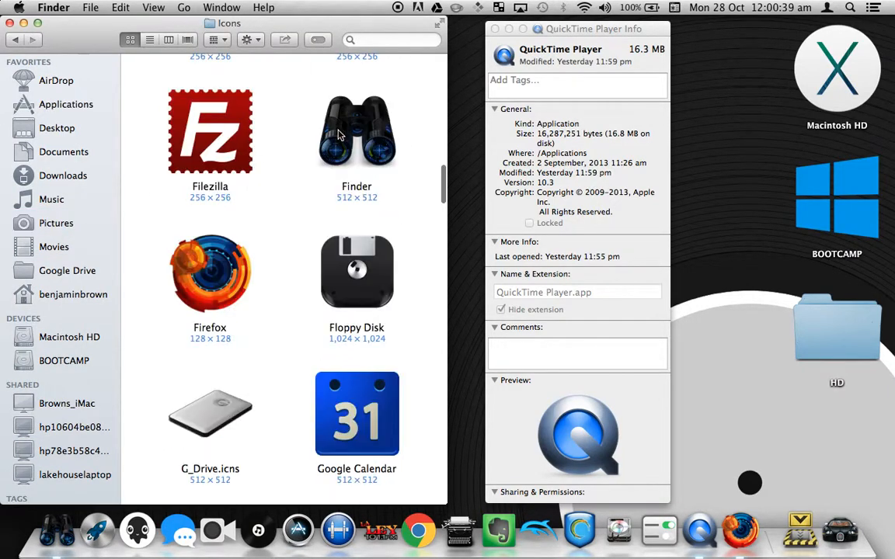
key("q")
left_click_drag(186, 422, 506, 62)
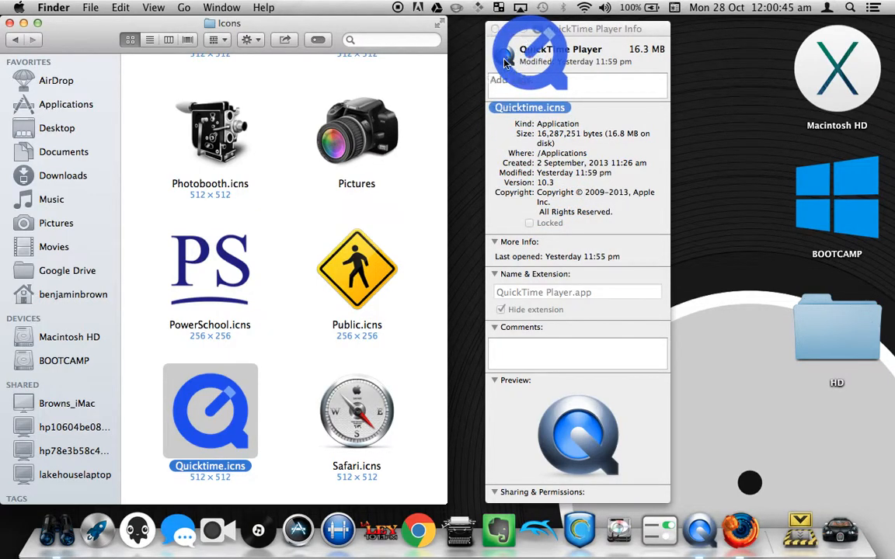
type("••••••••")
key("Return")
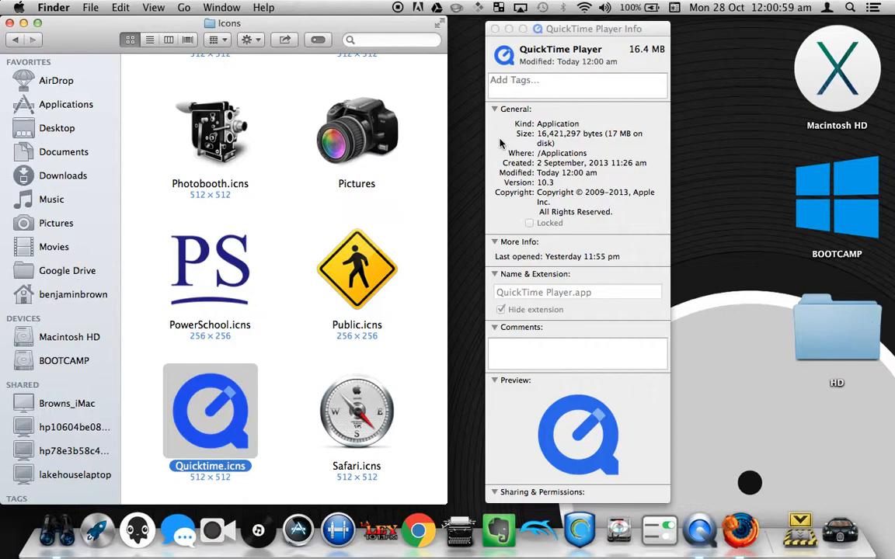
Compare the Pictures icon file with the neighbouring .icns files, such as Quicktime.icns, in the Icons folder
left_click(421, 297)
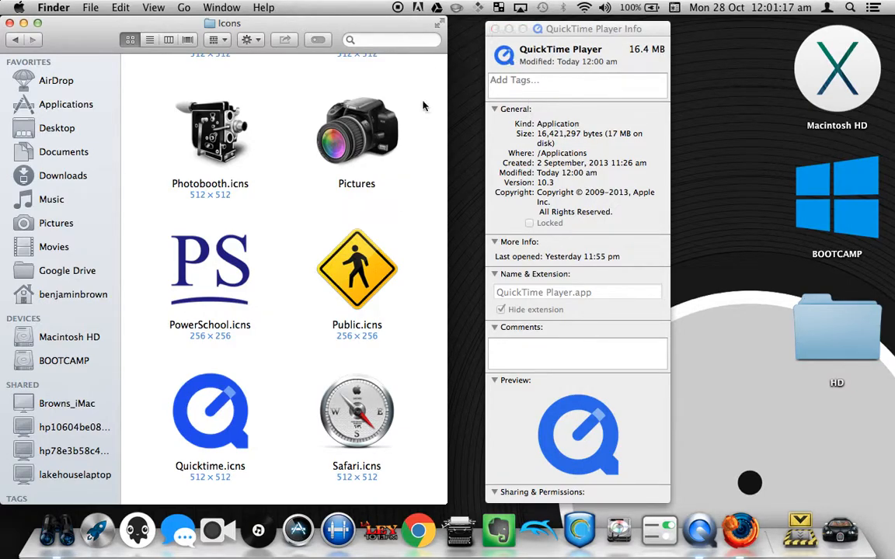
scroll(350, 169, "up", 3)
scroll(349, 170, "down", 9)
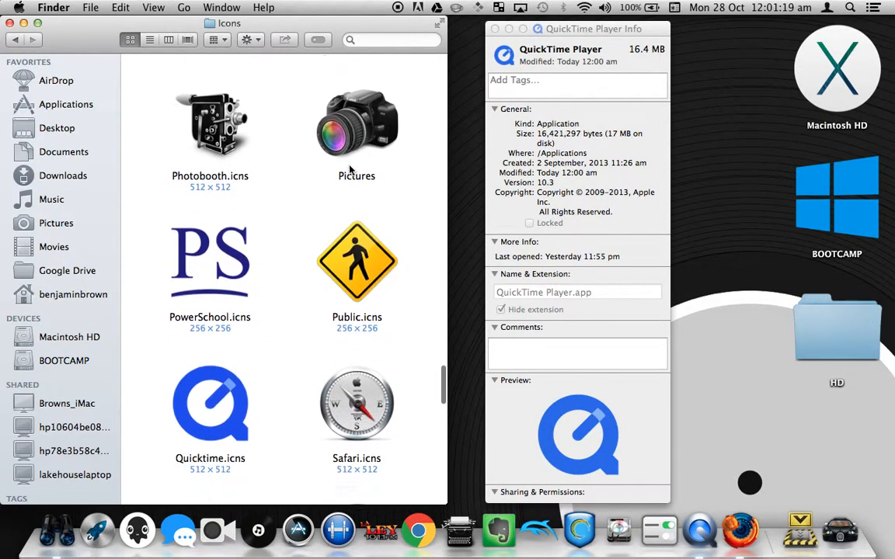
scroll(350, 169, "up", 5)
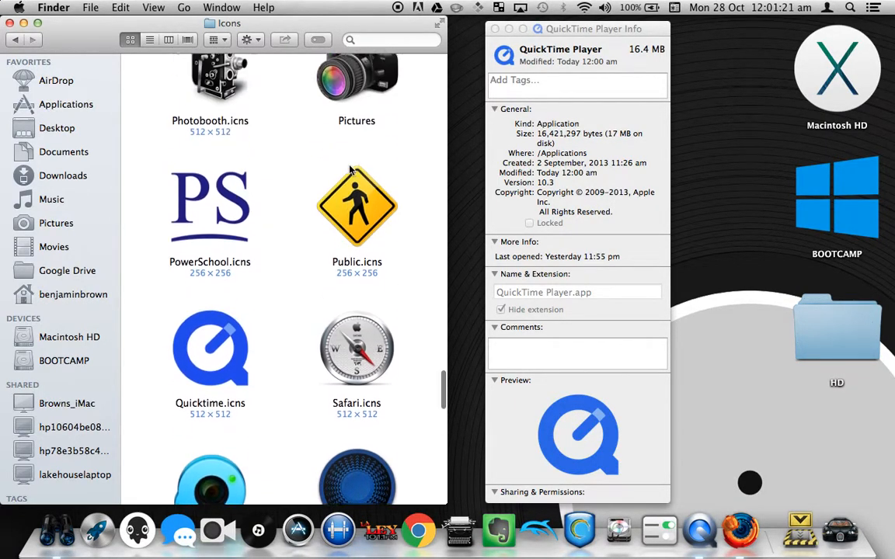
left_click(357, 138)
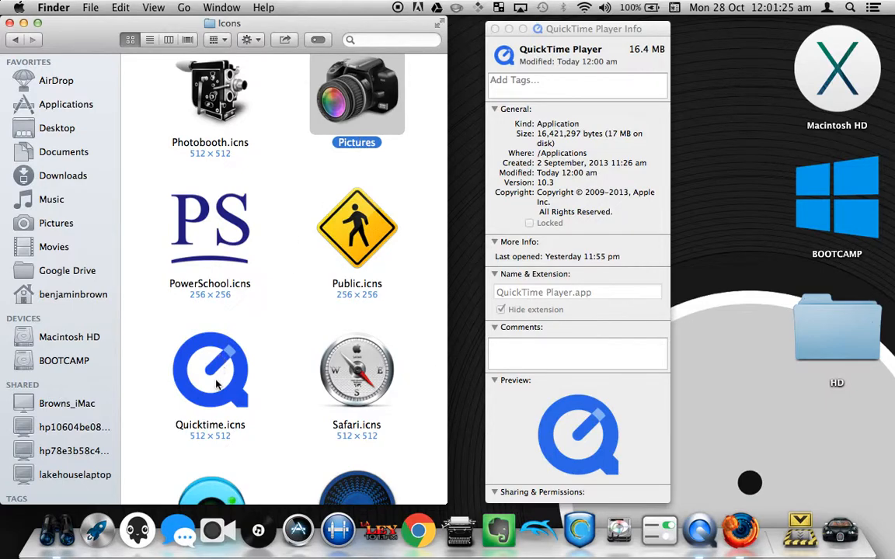
scroll(273, 273, "down", 5)
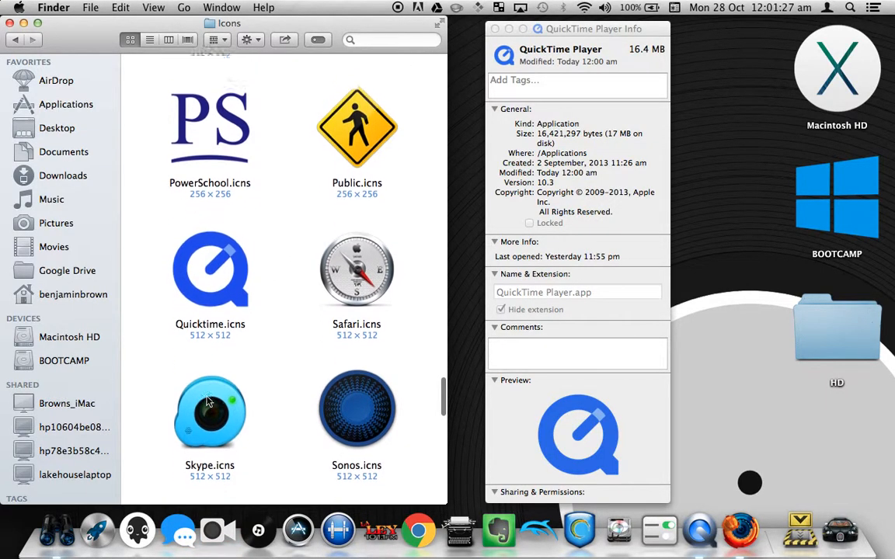
scroll(208, 402, "up", 5)
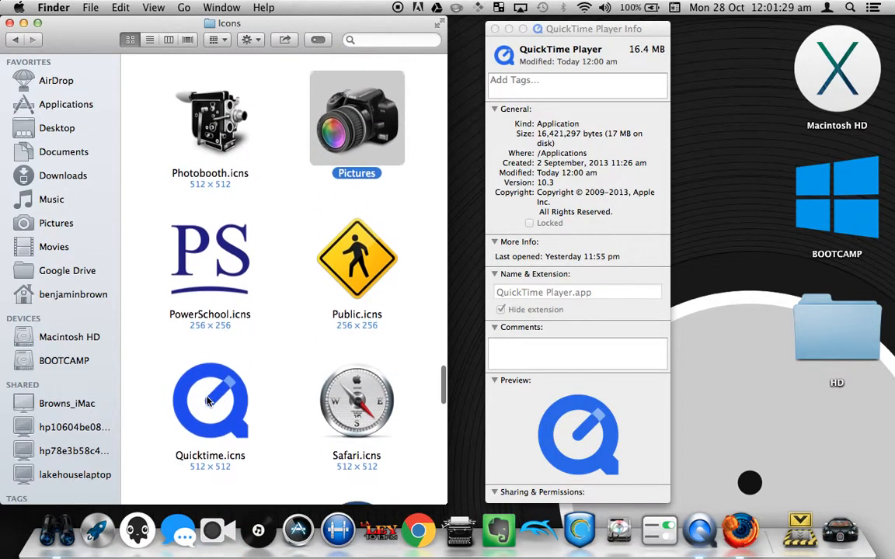
scroll(208, 402, "down", 5)
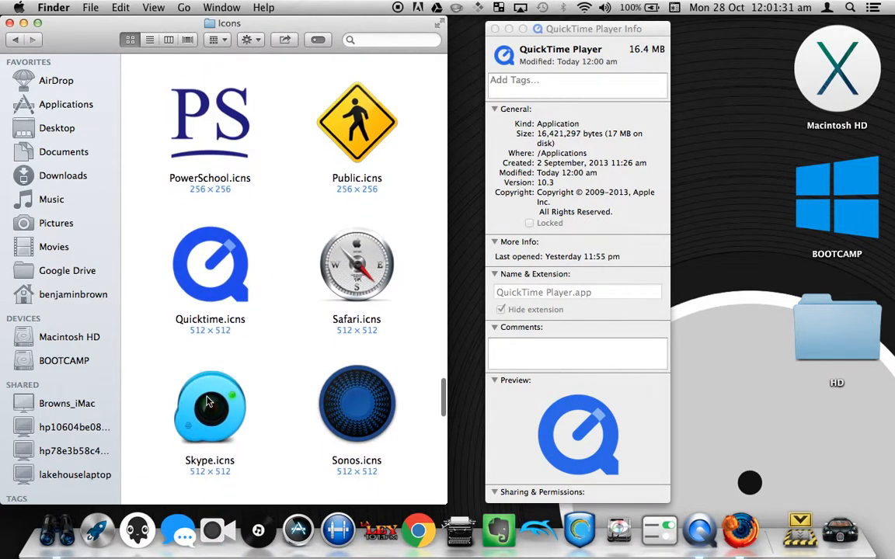
scroll(208, 401, "up", 5)
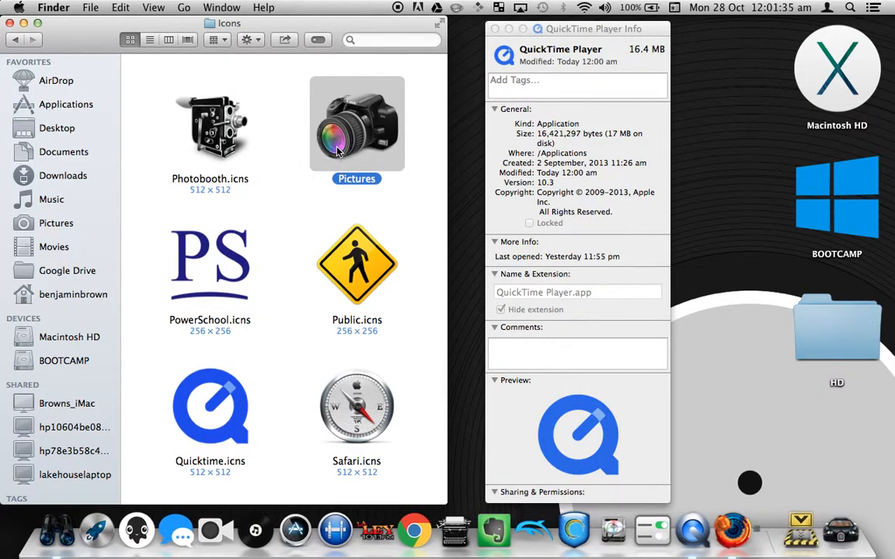
Force quit Photoshop and rename the Pictures icon file to Pictures.icns, accepting the added extension
right_click(738, 497)
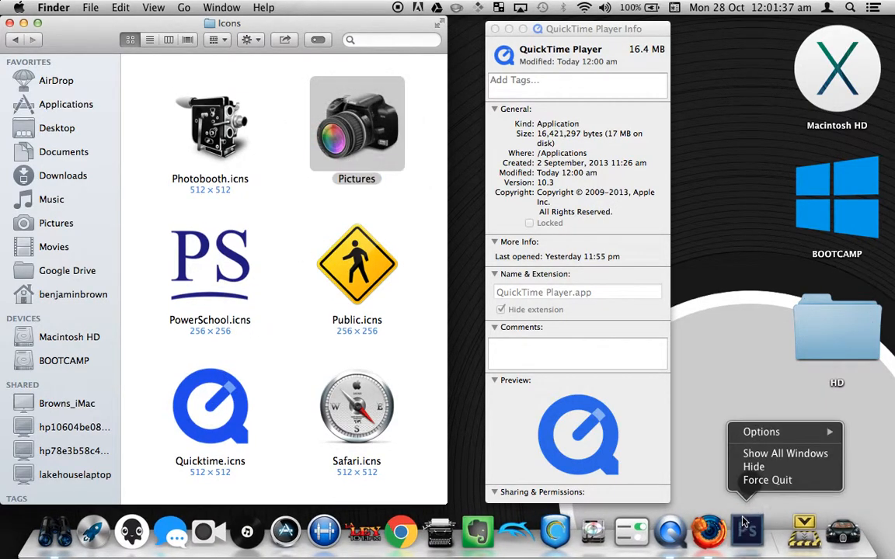
left_click(672, 483)
key("Return")
key("Right")
type(".i")
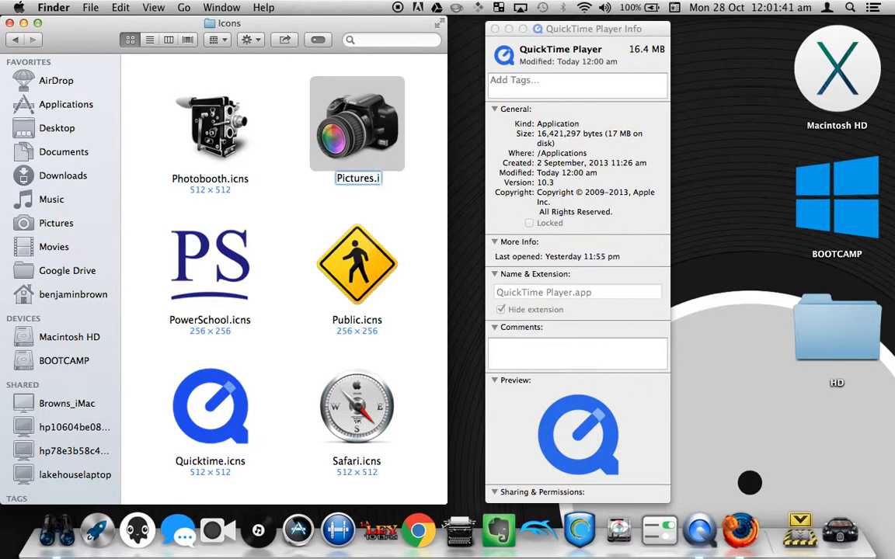
type("cns")
key("Return")
left_click(548, 201)
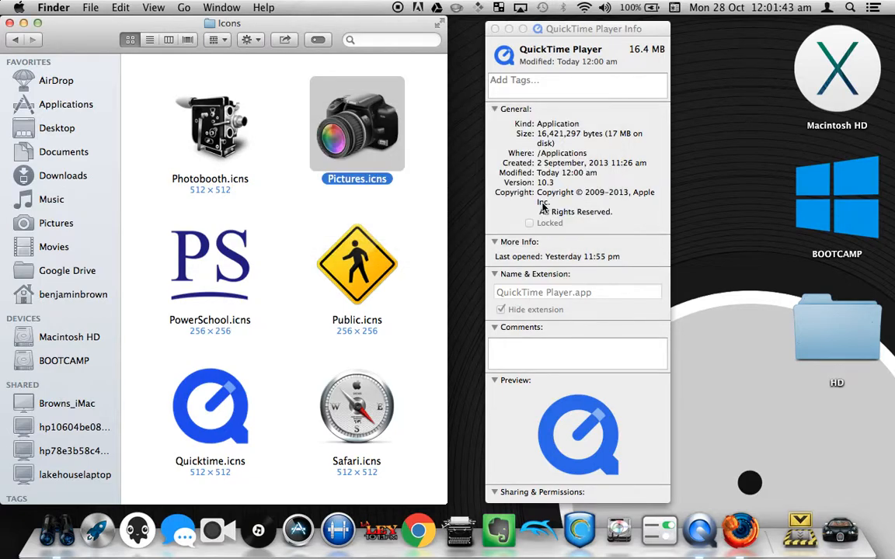
Try to open Pictures.icns in Preview
double_click(341, 105)
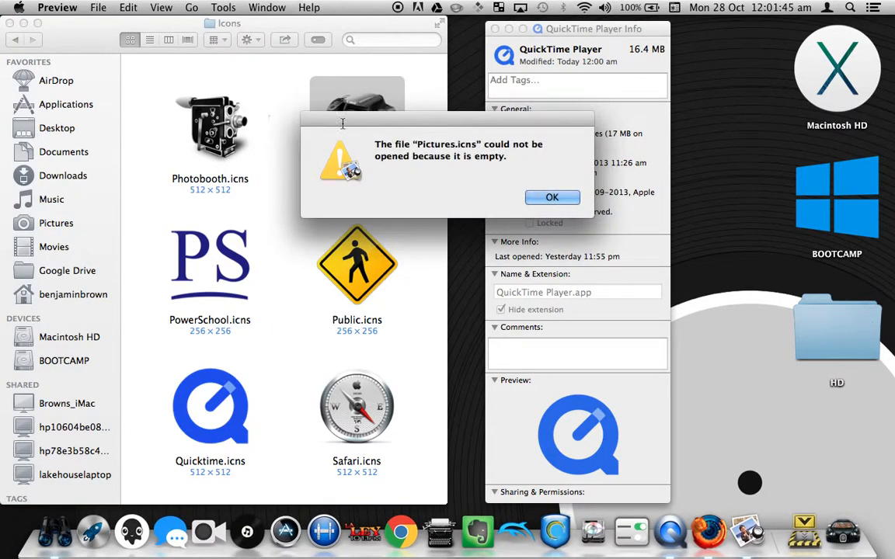
left_click(545, 199)
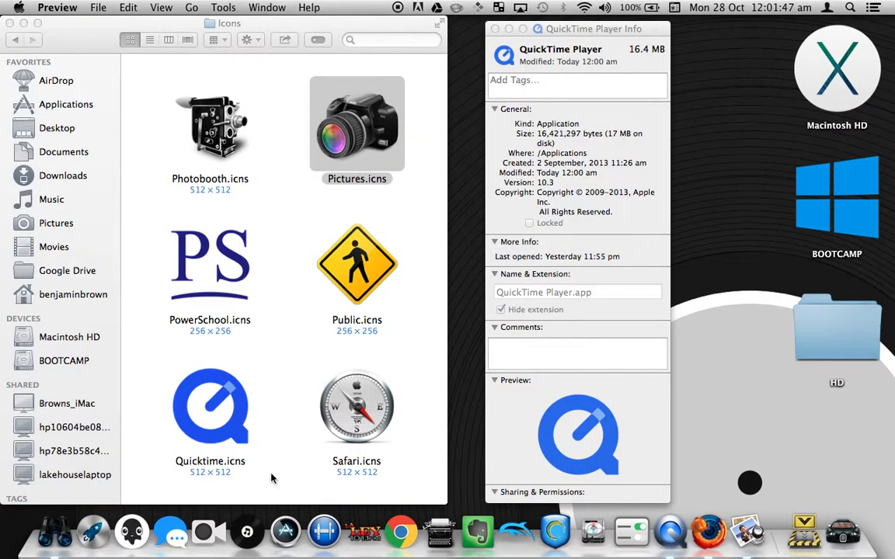
Open Quicktime.icns in Preview and step through the different image sizes it contains
double_click(204, 390)
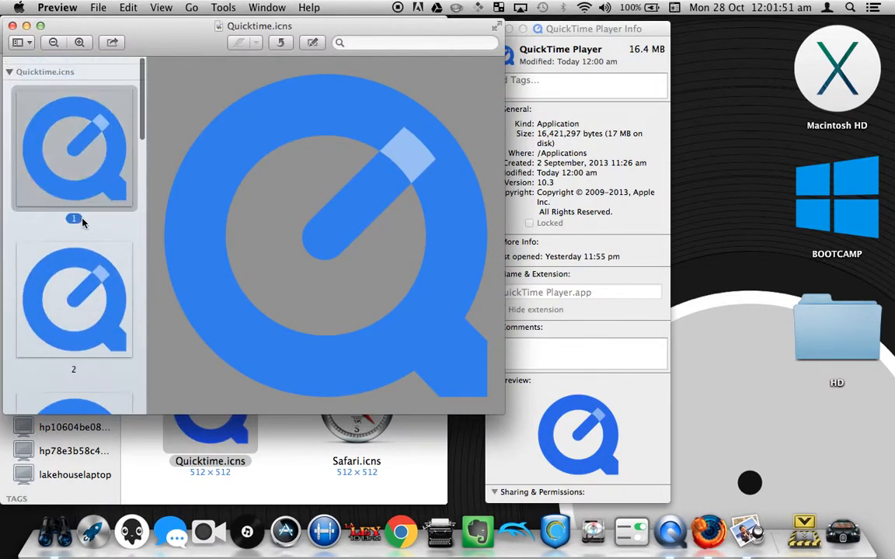
left_click(68, 272)
key("Down")
key("Down")
key("Down")
key("Down")
key("Down")
key("Down")
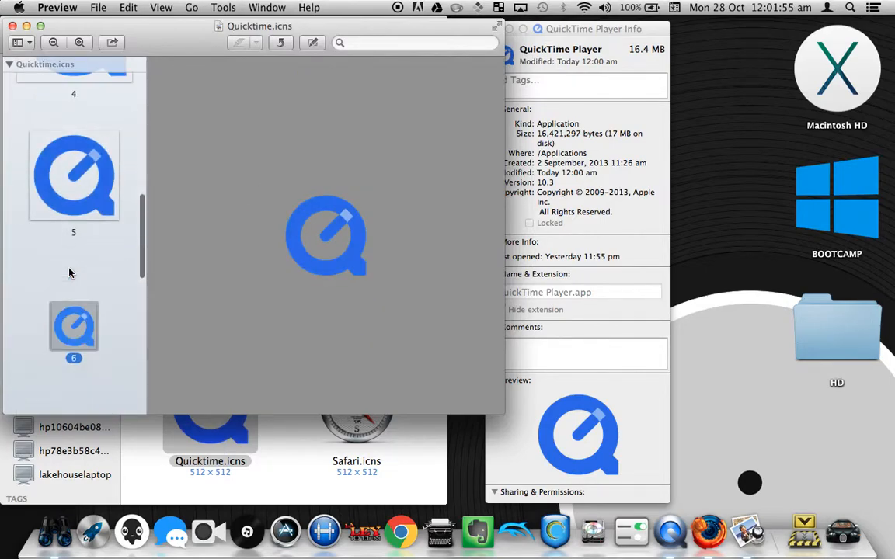
key("Down")
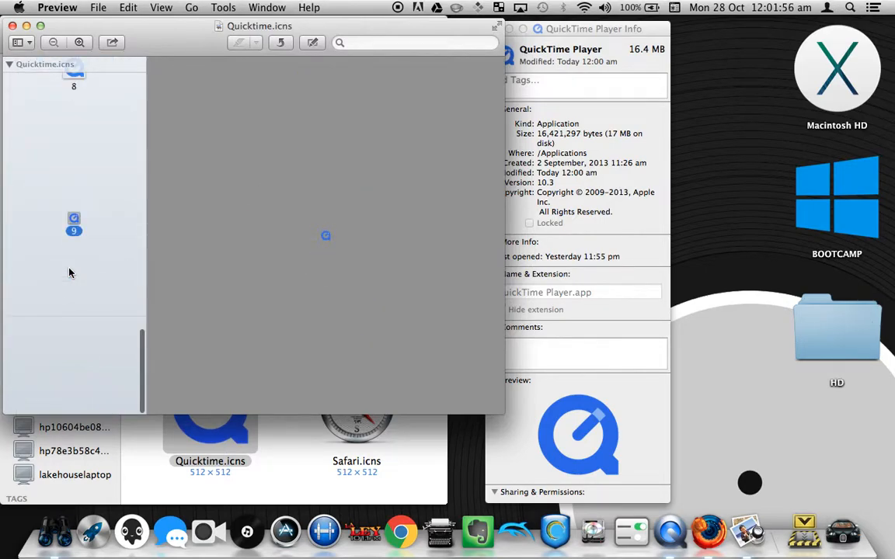
Close the Quicktime.icns preview and open the free online converter at iconverticons.com in a new Firefox tab
left_click(13, 25)
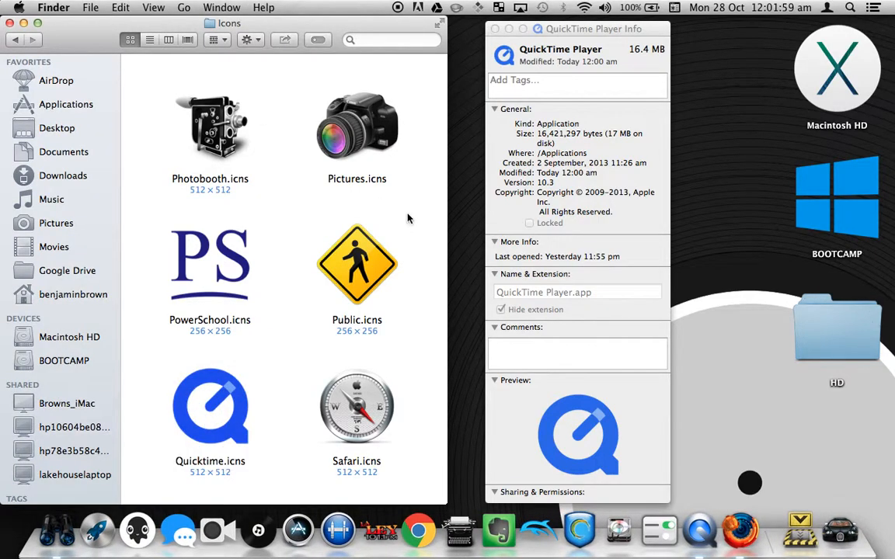
left_click(740, 531)
key("super+t")
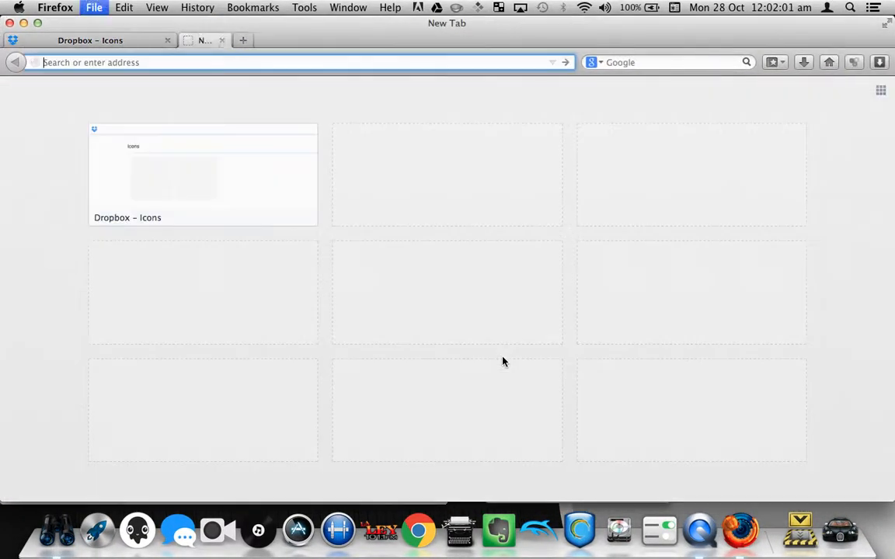
type("iconverticons.com/")
key("Return")
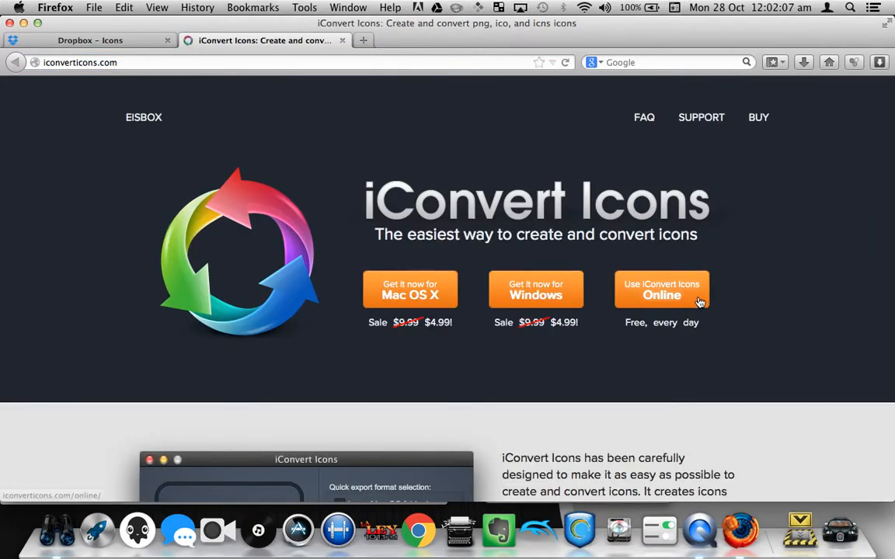
left_click(659, 275)
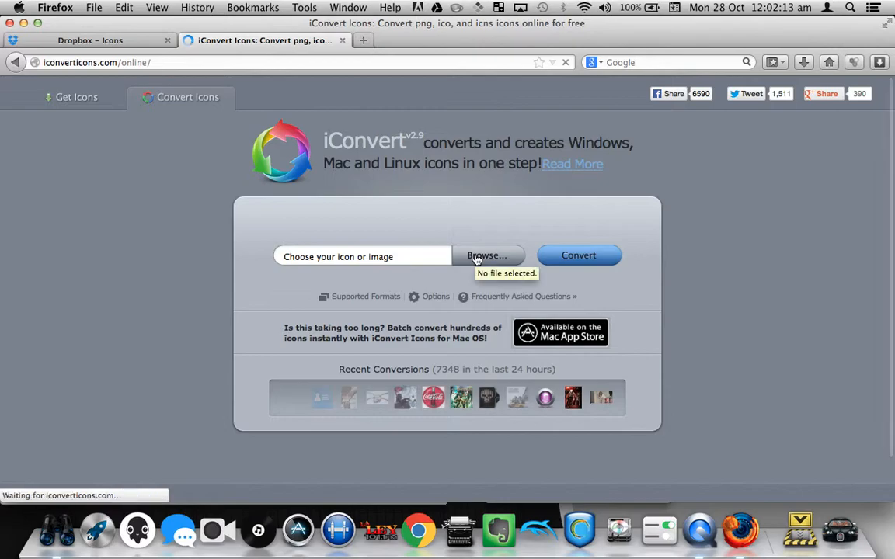
Minimize the browser and close the QuickTime Player Info and Icons folder windows
left_click(24, 23)
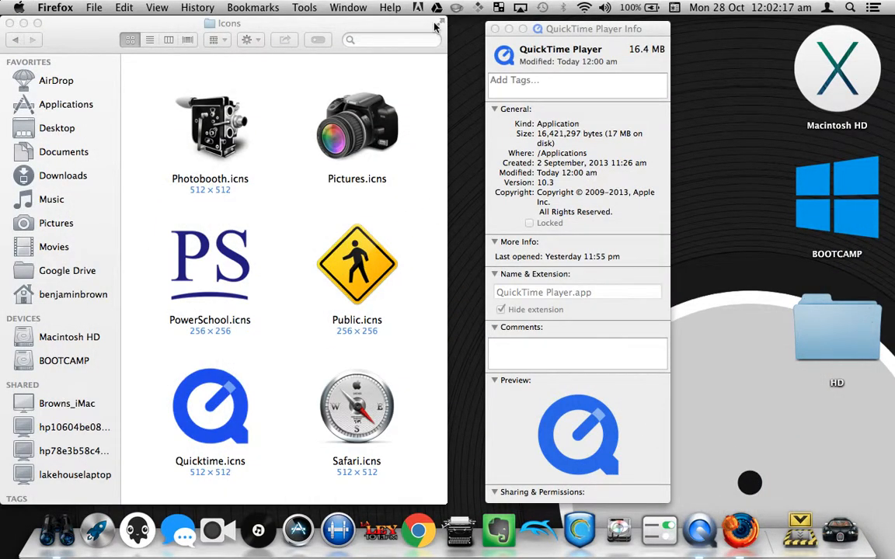
left_click(494, 29)
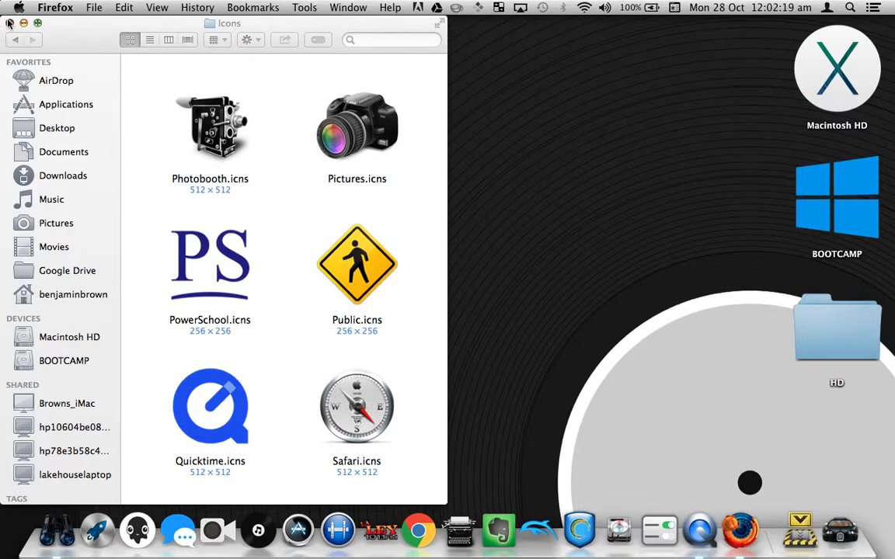
left_click(9, 23)
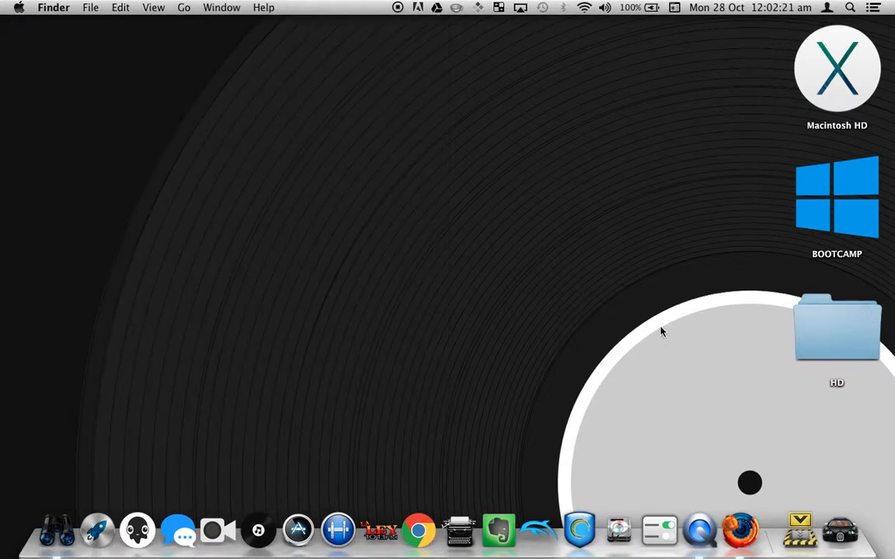
Return to Firefox and open Pixlr Editor from pixlr.com in a new tab
left_click(740, 530)
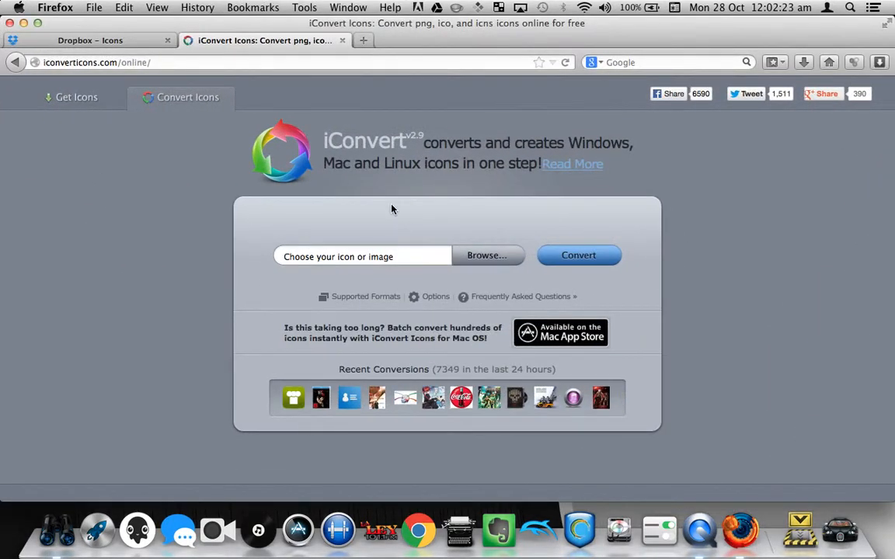
key("super+t")
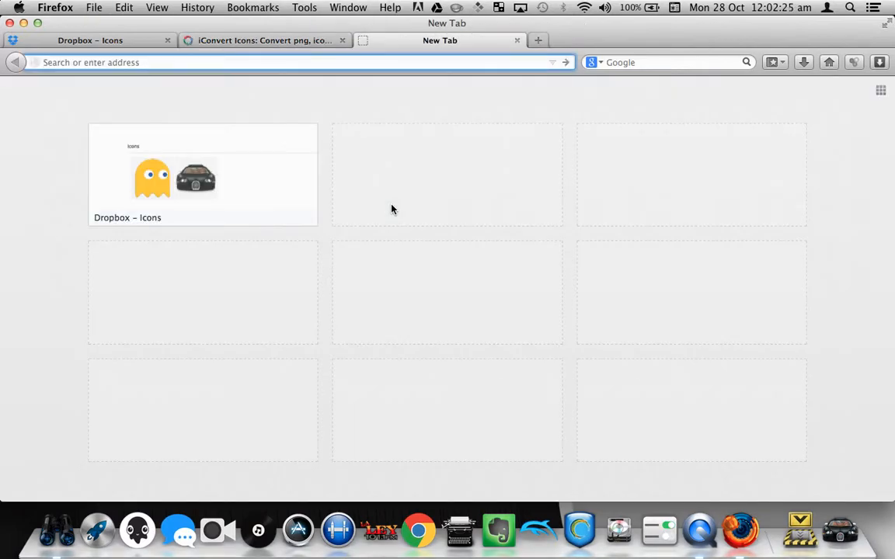
type("pixl")
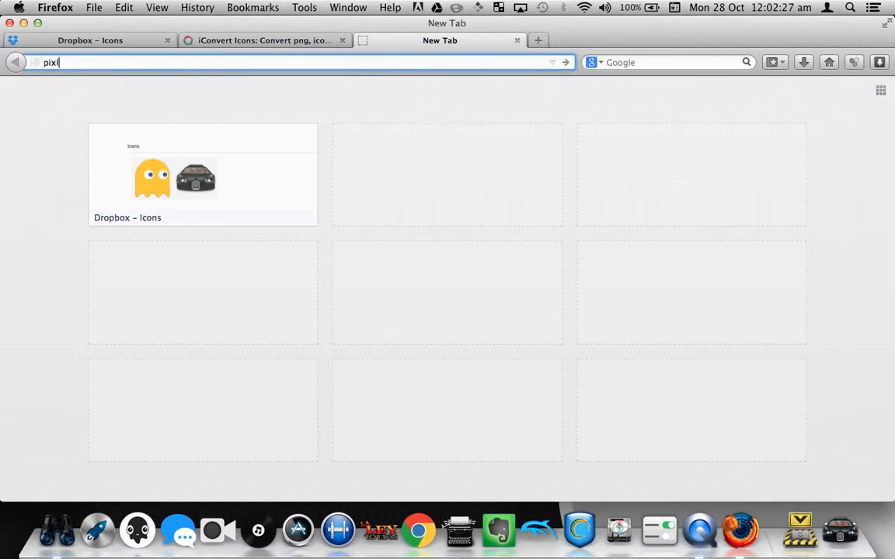
type("r.com")
key("Return")
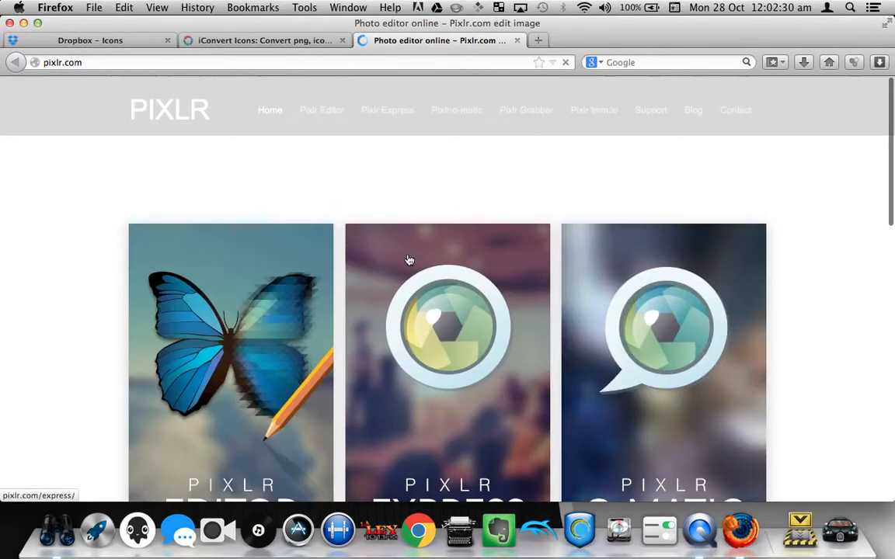
scroll(235, 319, "down", 3)
left_click(219, 324)
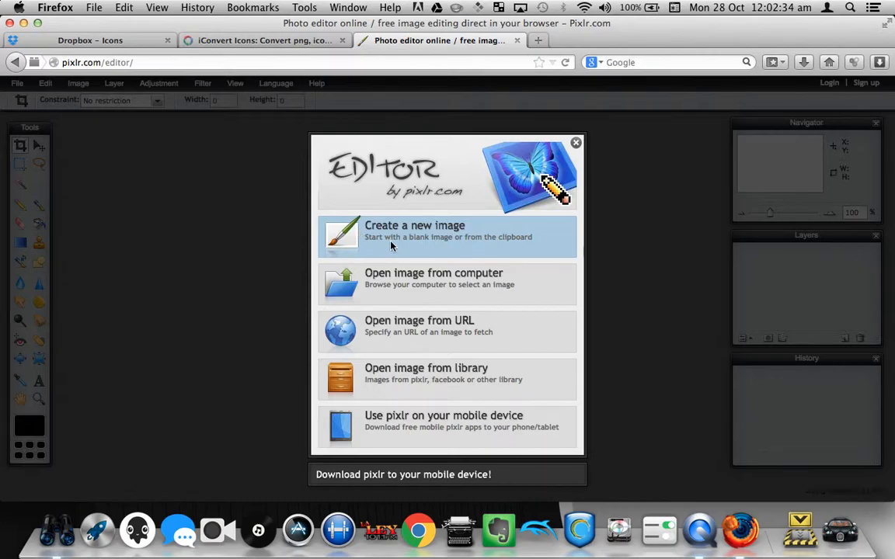
left_click(391, 246)
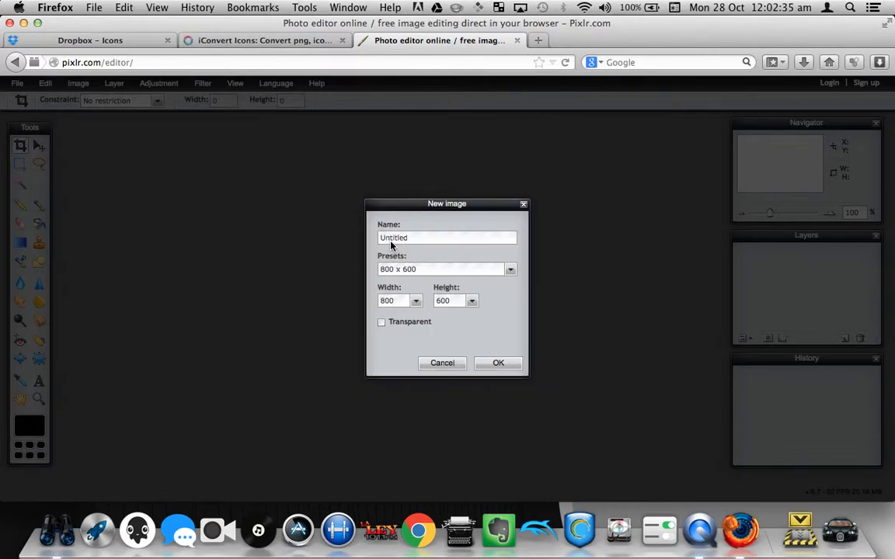
key("Return")
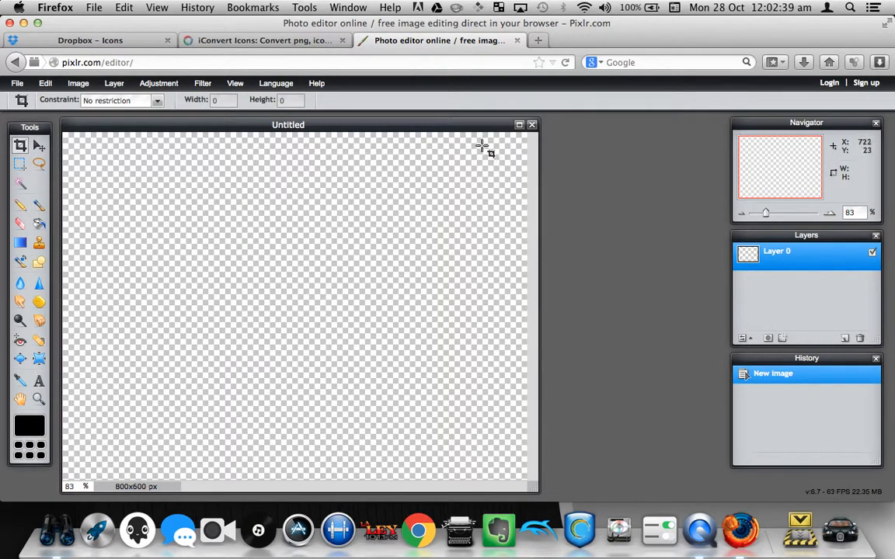
left_click(531, 124)
Create a non-transparent 800 x 600 image and paint a freehand black zigzag scribble with the Brush tool
left_click(428, 236)
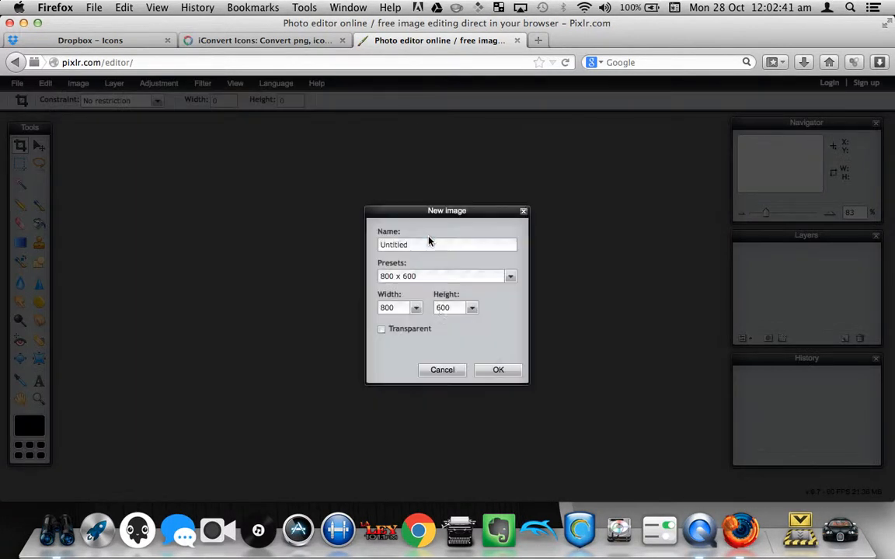
key("Return")
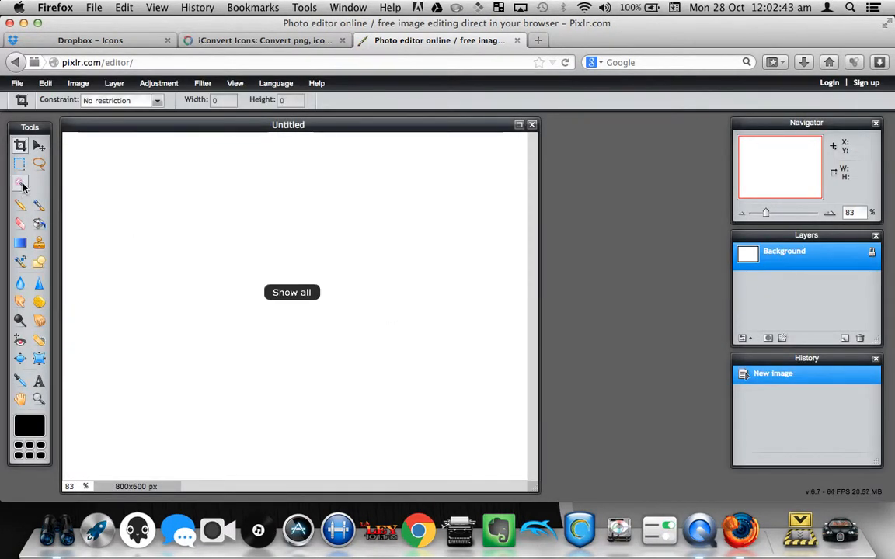
left_click(39, 204)
mouse_move(226, 221)
left_mouse_down()
mouse_move(225, 303)
mouse_move(332, 290)
mouse_move(112, 271)
mouse_move(351, 179)
mouse_move(259, 403)
left_mouse_up()
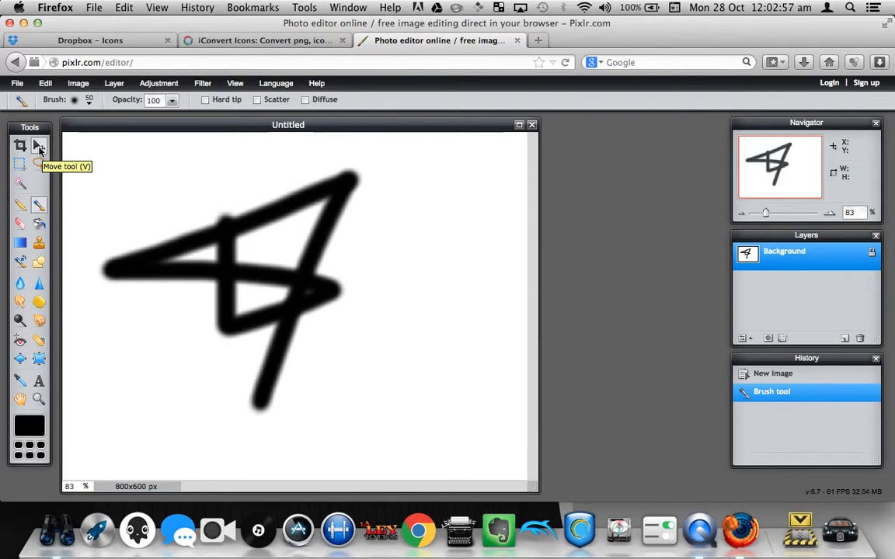
Select the white background around the scribble with the Wand tool, adding its three enclosed white areas to the selection
key("w")
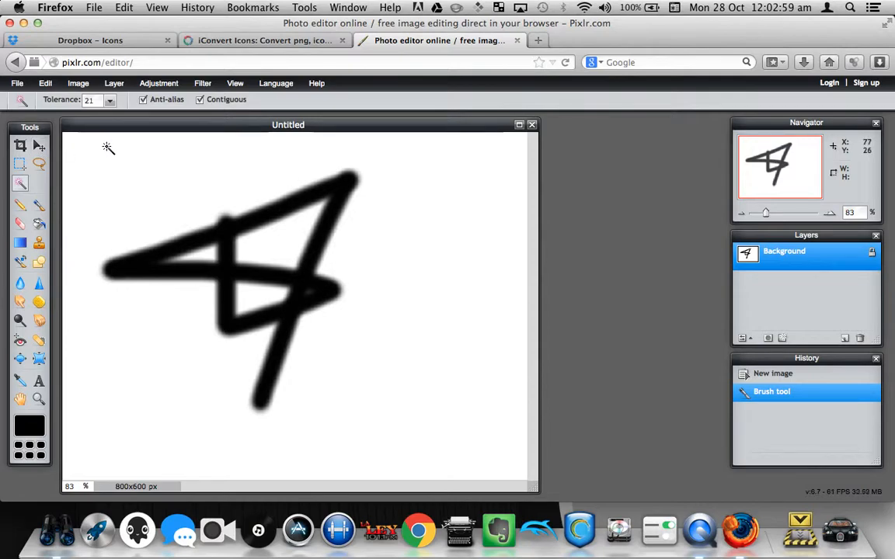
left_click(117, 172)
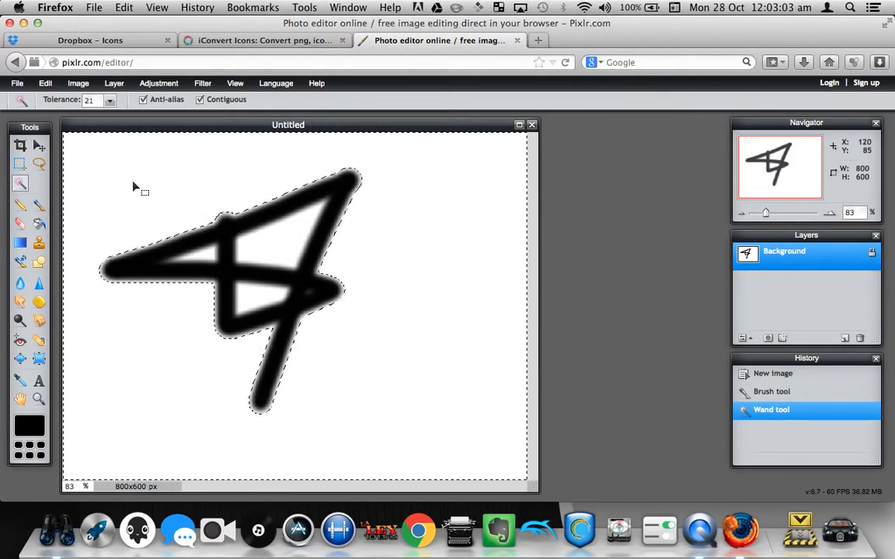
key("super+d")
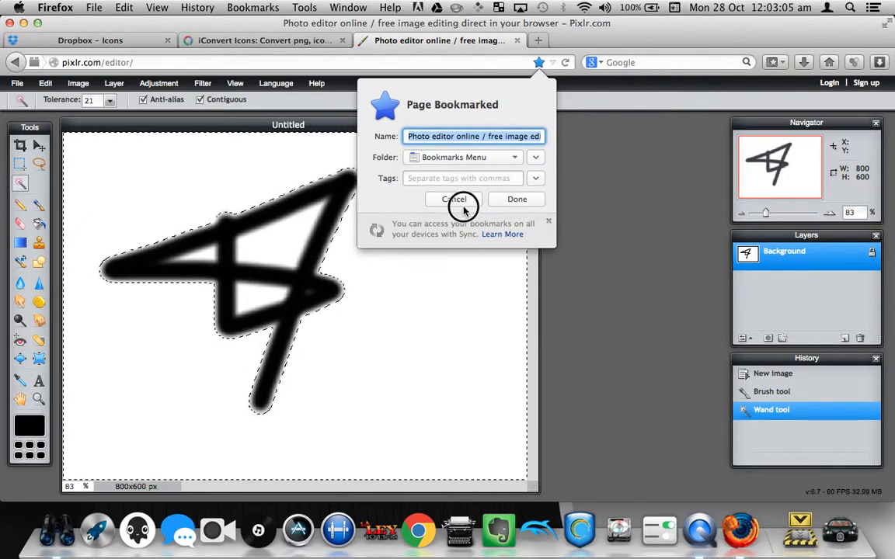
left_click(455, 199)
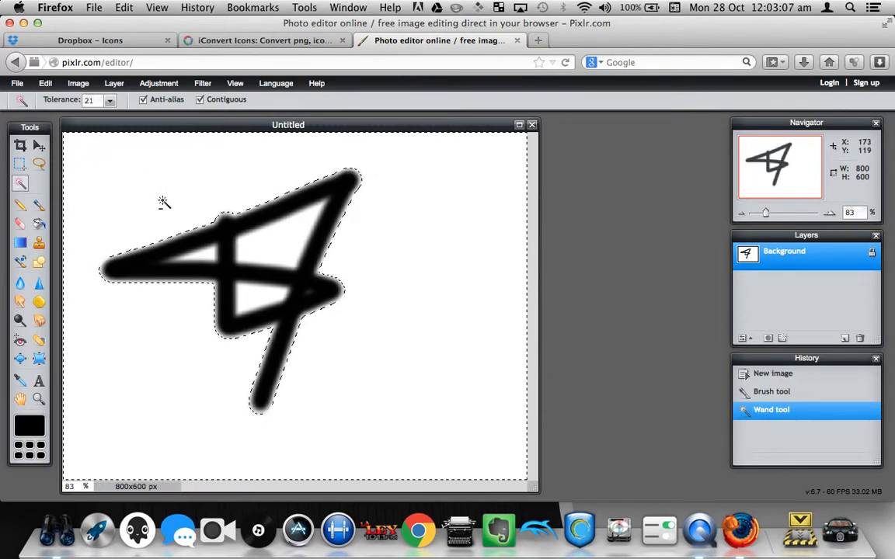
left_click(275, 254, "shift")
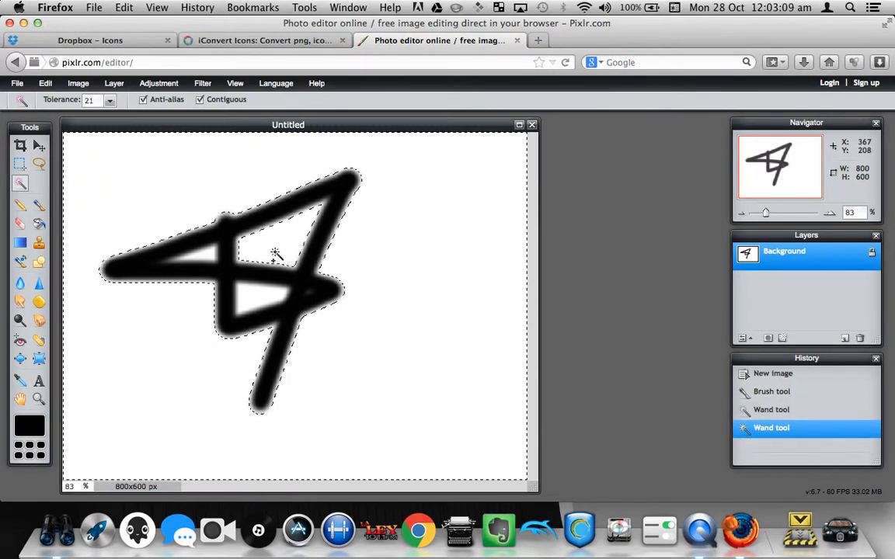
left_click(200, 254, "shift")
left_click(262, 299, "shift")
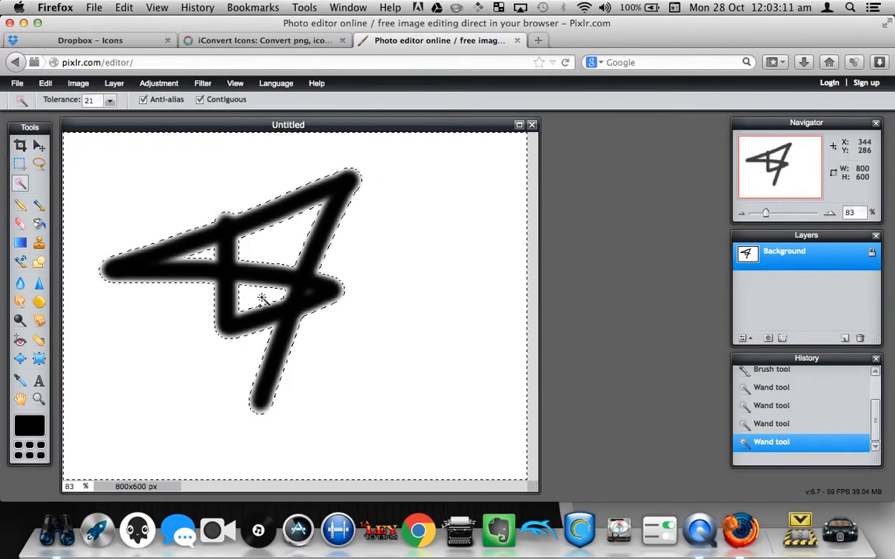
Unlock the Background layer and clear the selected white areas to transparency
key("Delete")
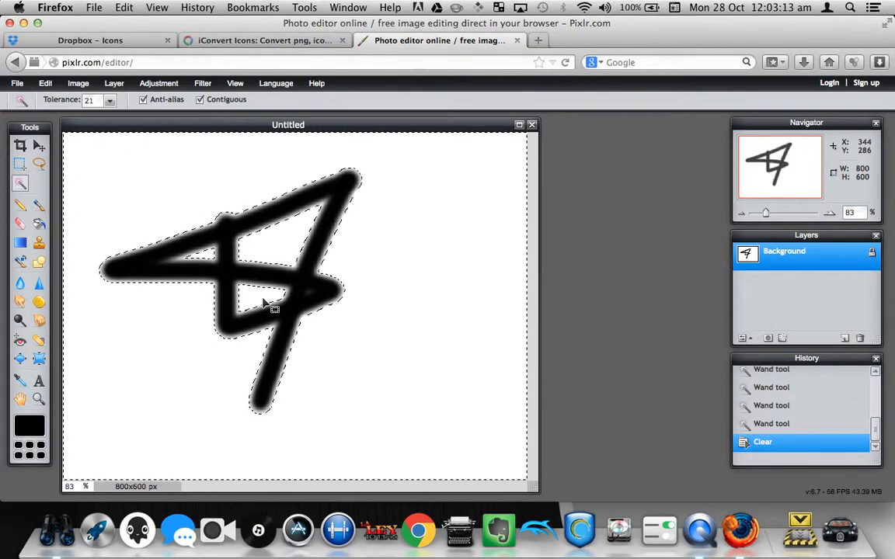
double_click(872, 253)
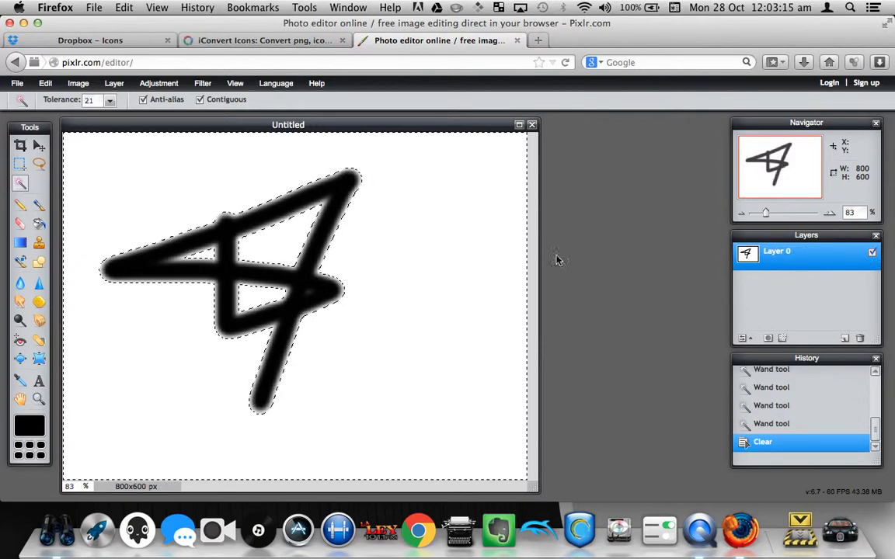
key("Delete")
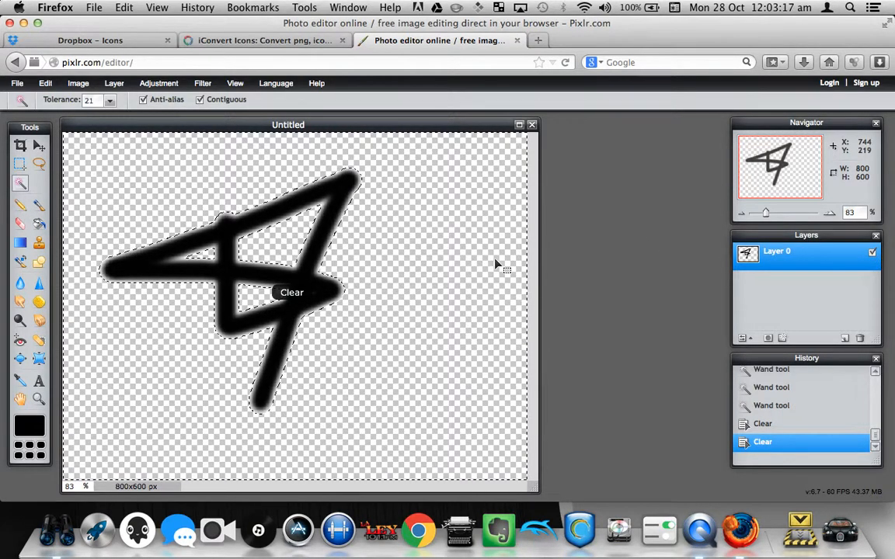
Deselect everything in the image, cancelling the accidental page bookmark
key("super+d")
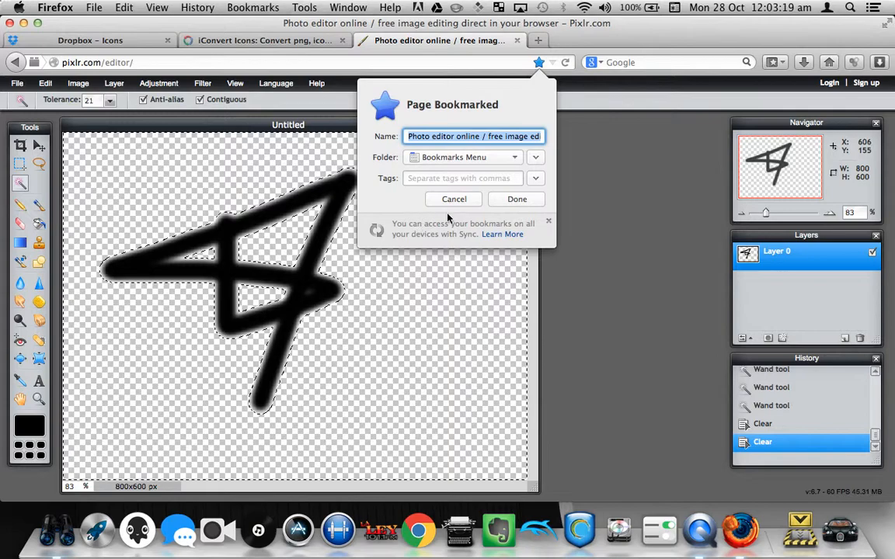
left_click(450, 197)
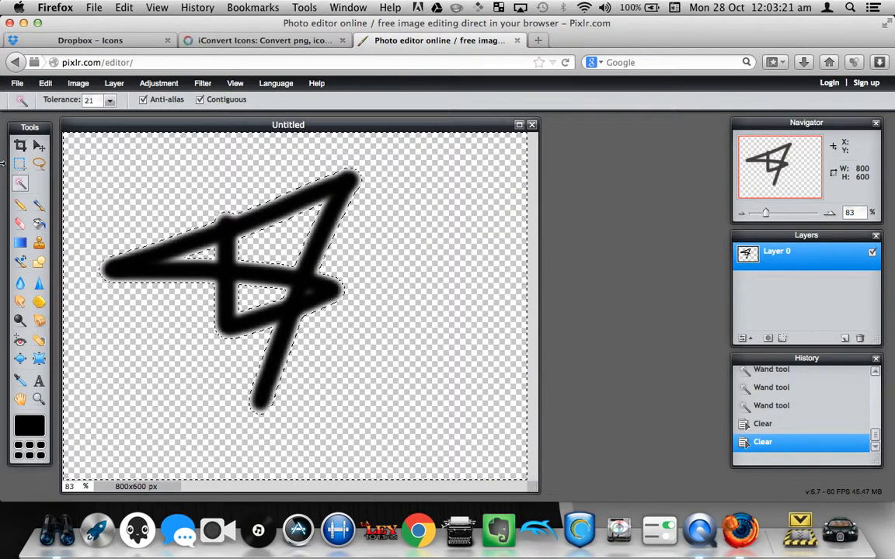
left_click(39, 145)
left_click(73, 86)
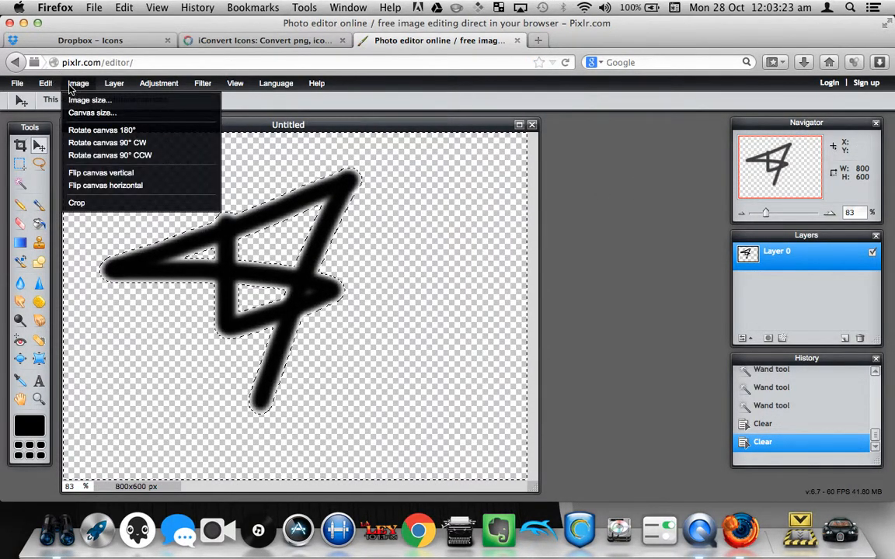
mouse_move(46, 86)
left_click(60, 228)
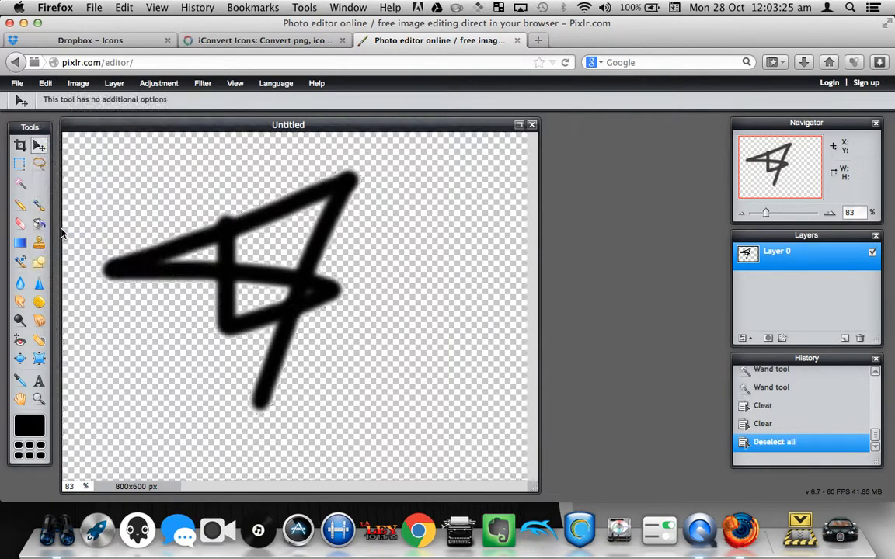
Save the scribble image to the Downloads folder as a transparent, full-quality PNG named Random
key("super+s")
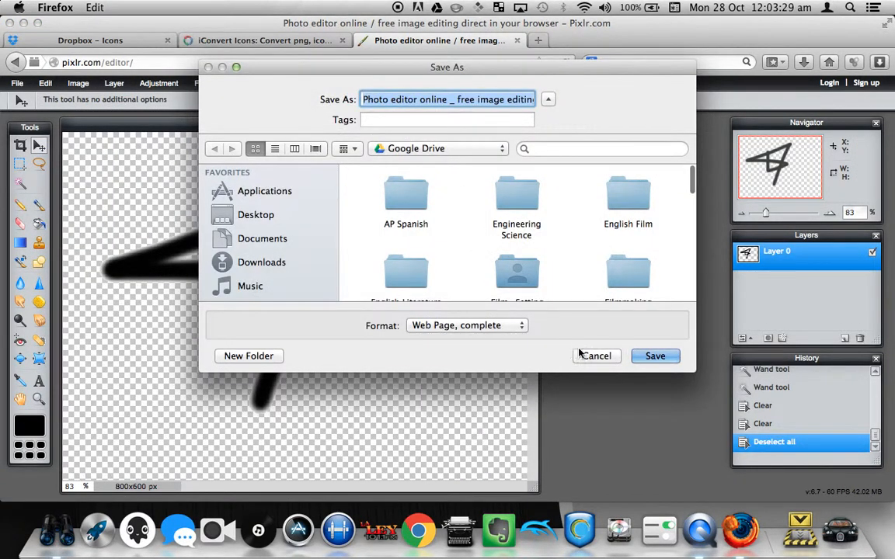
left_click(582, 356)
left_click(17, 83)
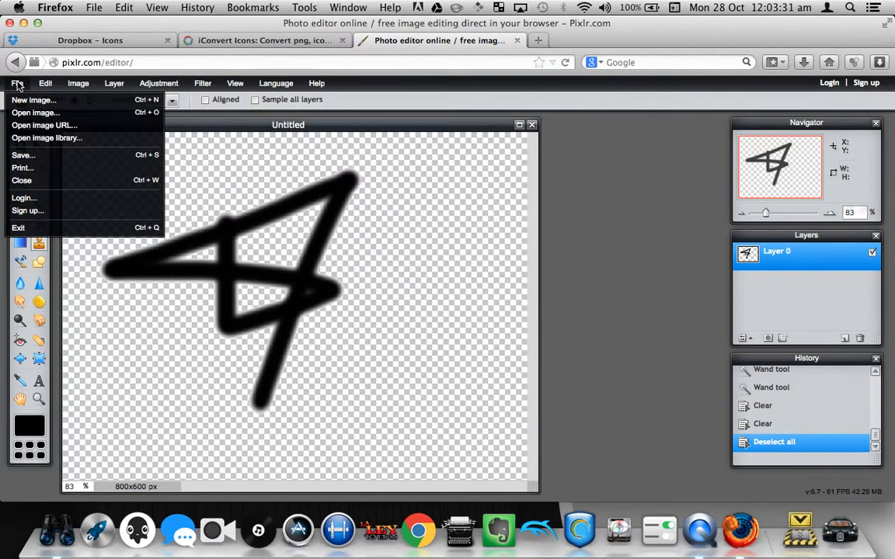
left_click(31, 150)
left_click(543, 246)
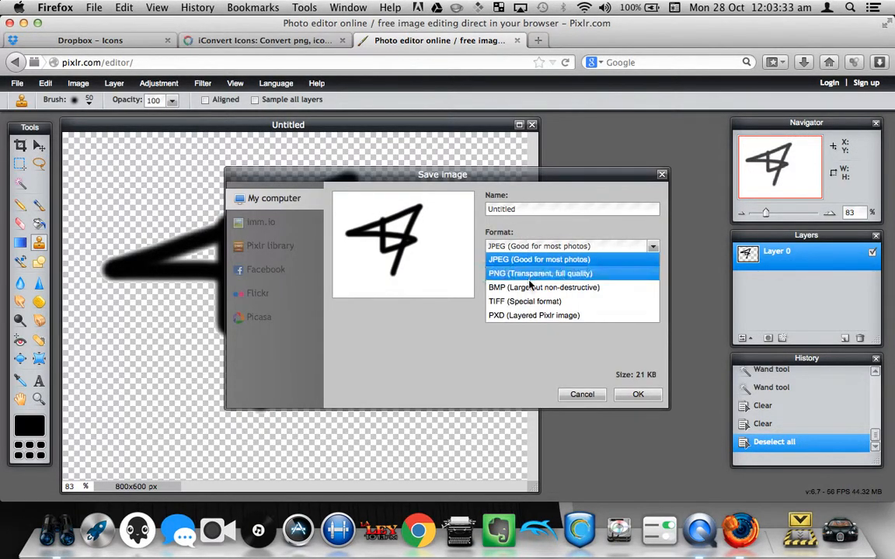
left_click(536, 273)
double_click(523, 208)
type("Random")
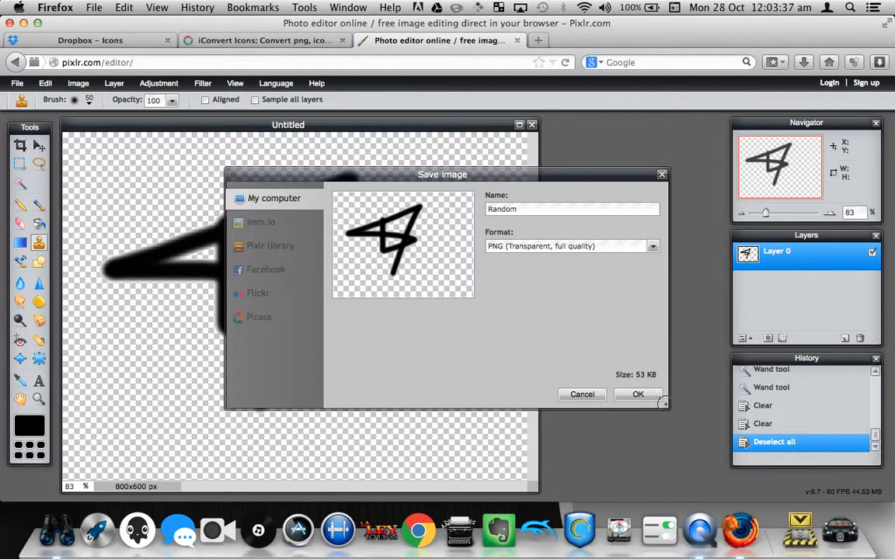
left_click(638, 394)
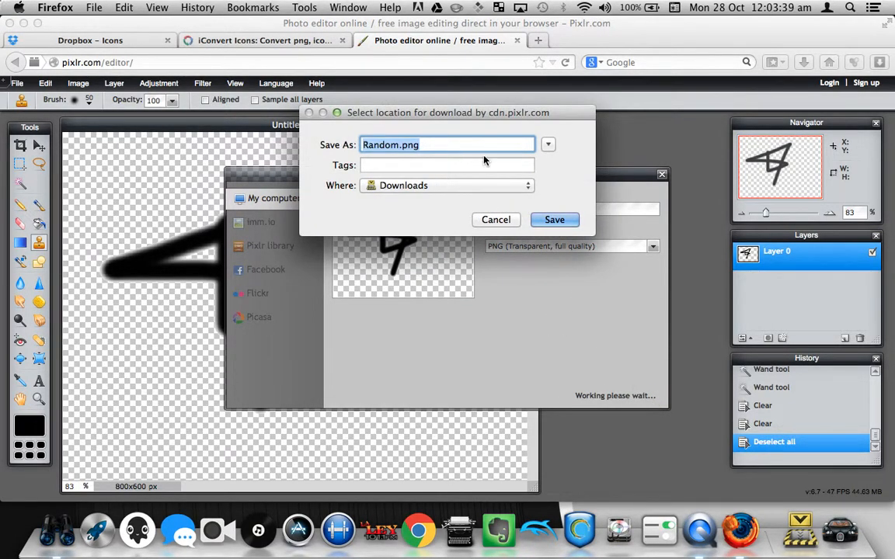
key("Return")
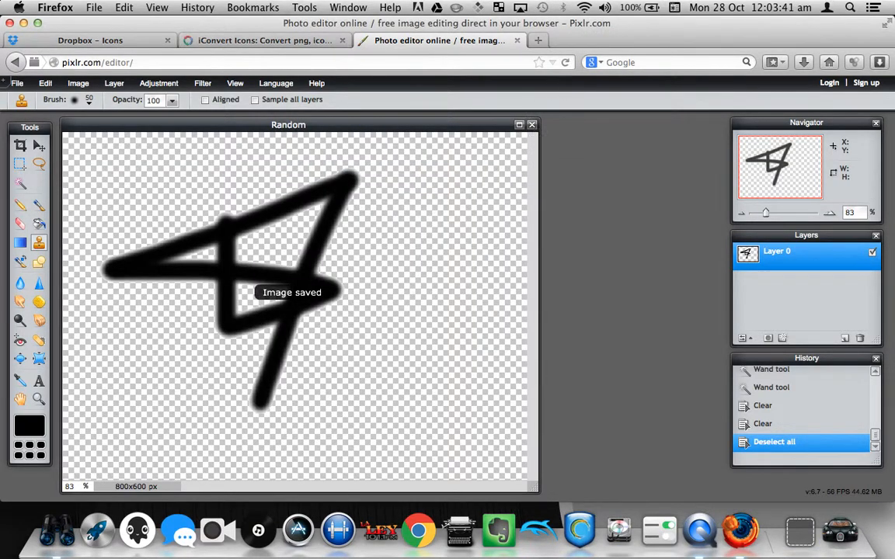
Check the saved Random.png among the downloads and close the Pixlr page
left_click(797, 548)
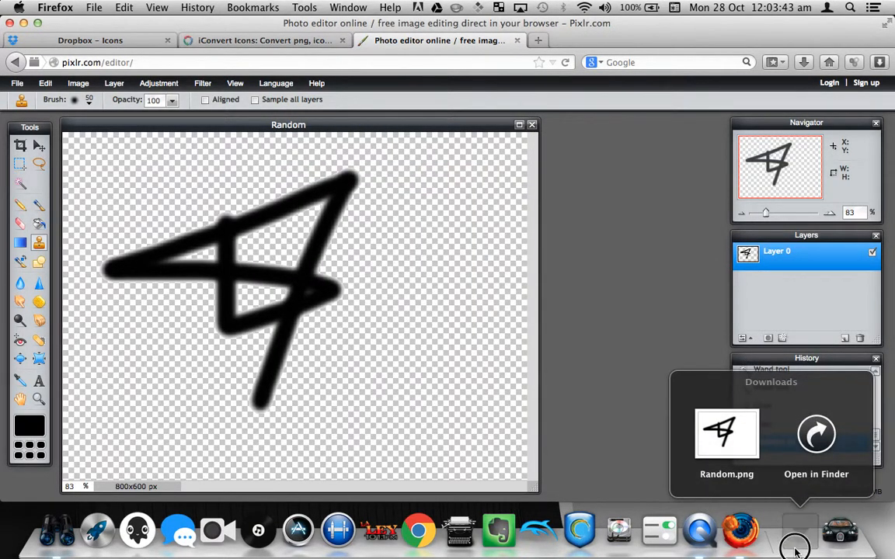
left_click(795, 551)
left_click(517, 40)
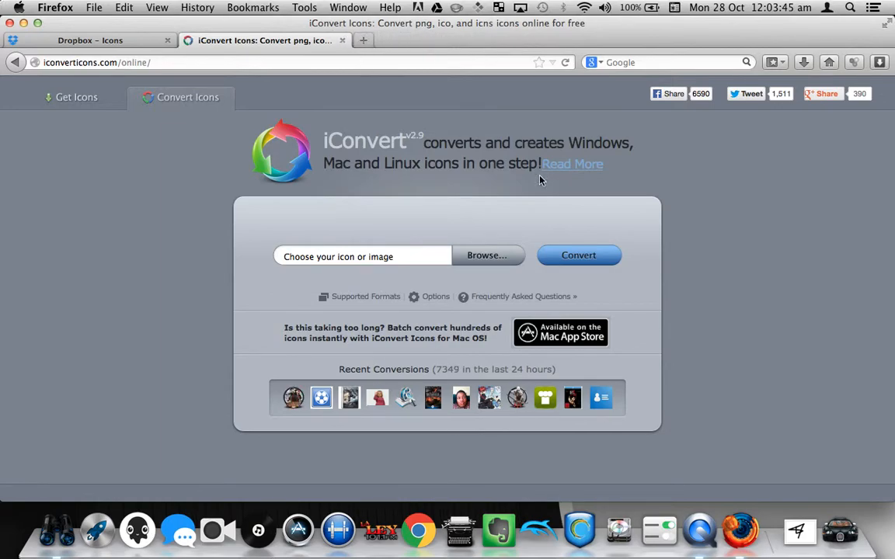
Choose Random.png from the Downloads folder as the source image in iConvert Icons and convert it
left_click(489, 256)
left_click(278, 203)
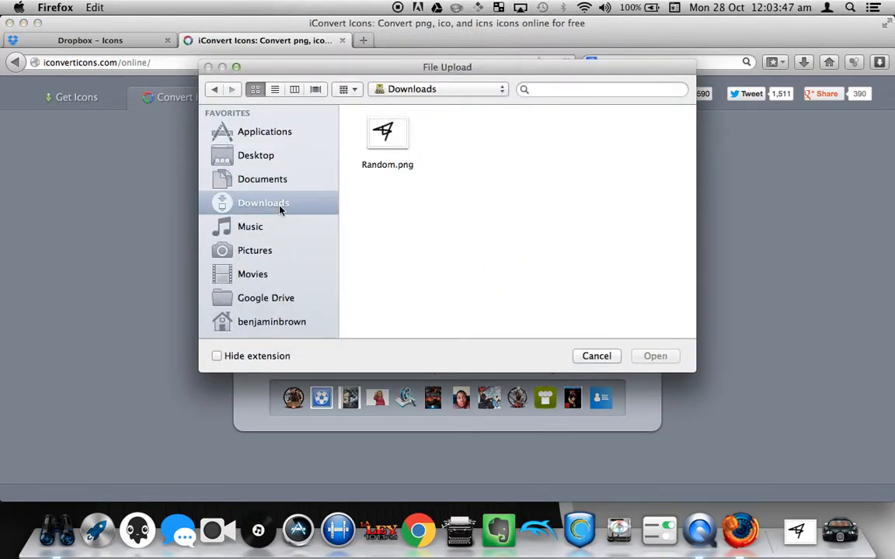
left_click(369, 149)
left_click(666, 357)
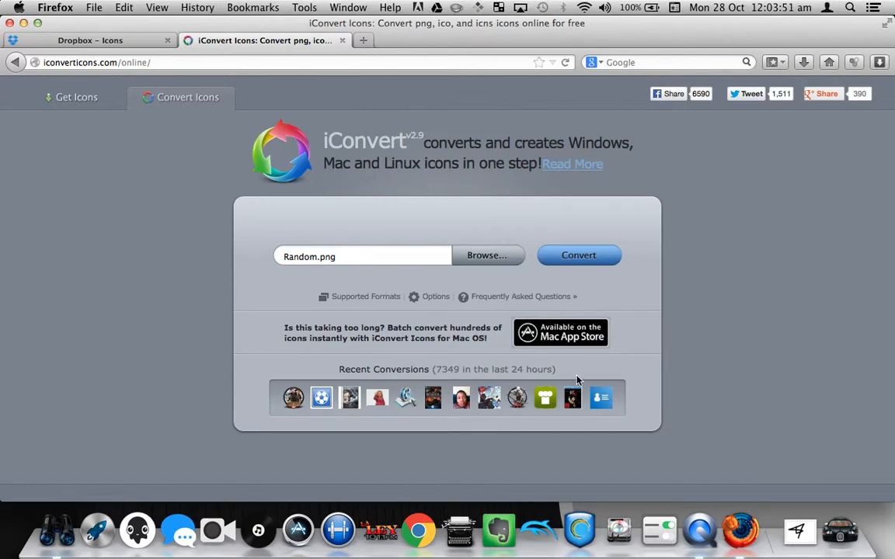
left_click(564, 259)
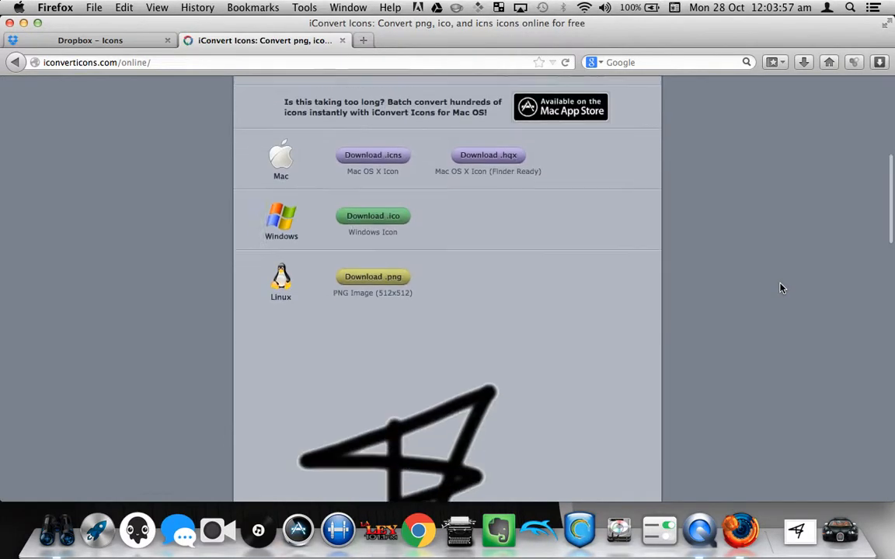
Download the Mac OS X .icns version of the converted scribble and save the file
scroll(781, 288, "down", 10)
scroll(781, 288, "up", 4)
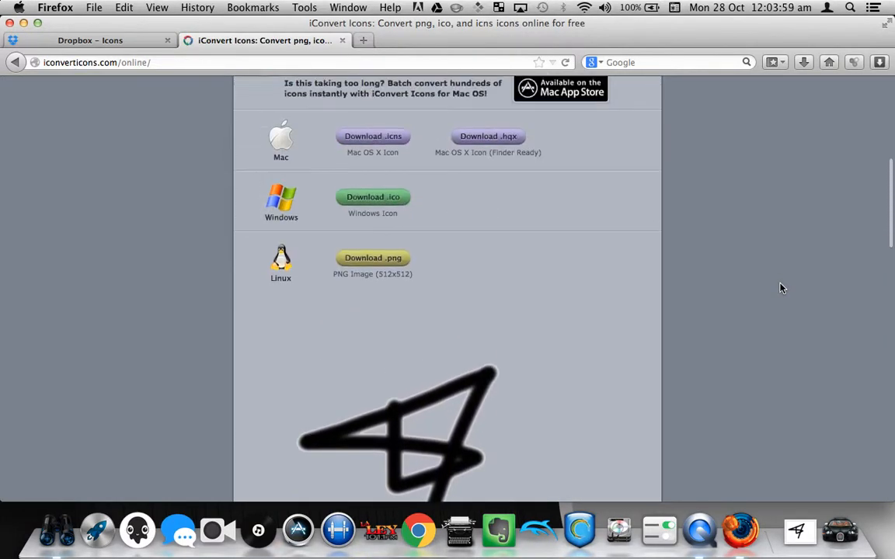
left_click(387, 188)
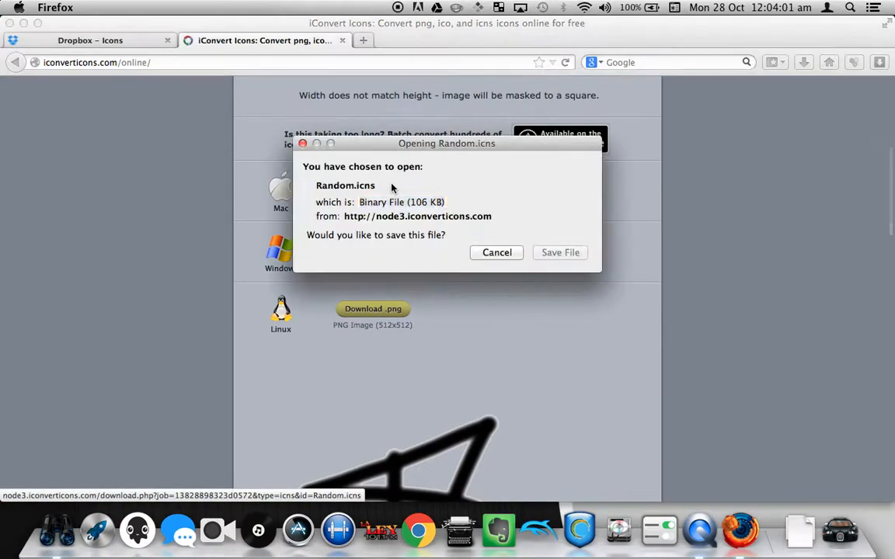
left_click(560, 252)
Open the downloaded Random.icns in Preview, look through its icon sizes, and close it
left_click(800, 530)
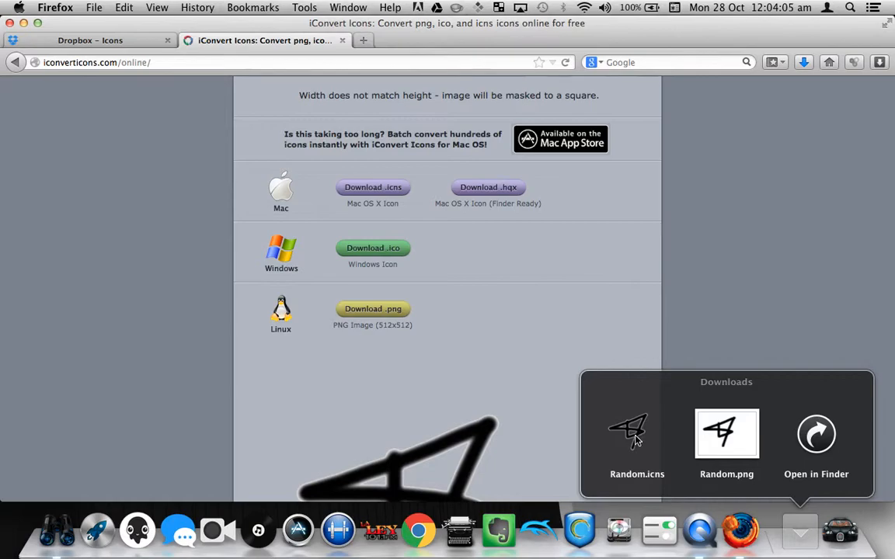
left_click(722, 431)
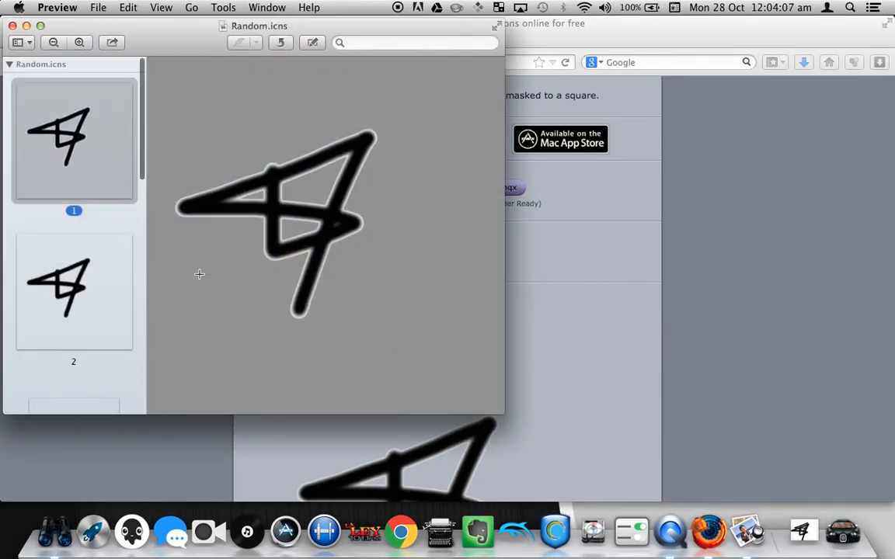
scroll(52, 277, "down", 5)
scroll(52, 276, "up", 5)
left_click(13, 25)
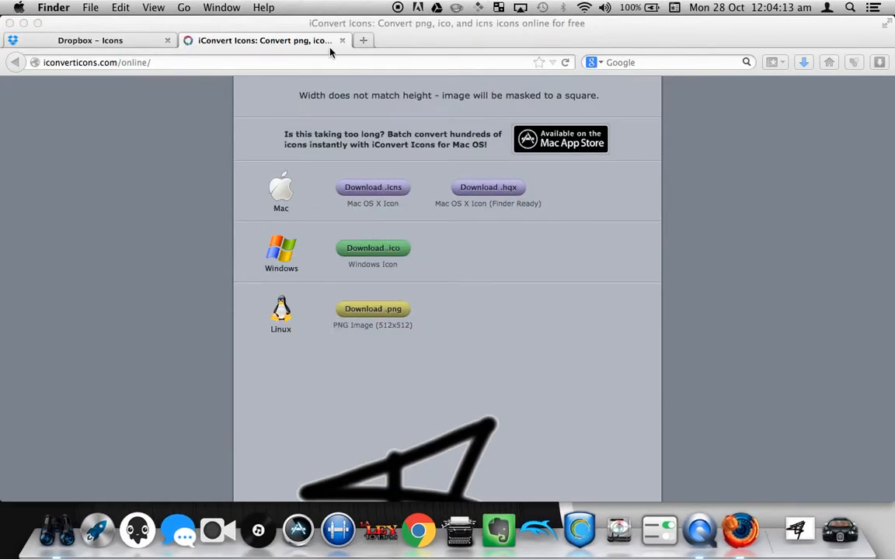
Close the iConvert Icons and Dropbox pages, keeping one blank tab, and minimize the Firefox window
left_click(342, 40)
left_click(342, 41)
left_click(187, 38)
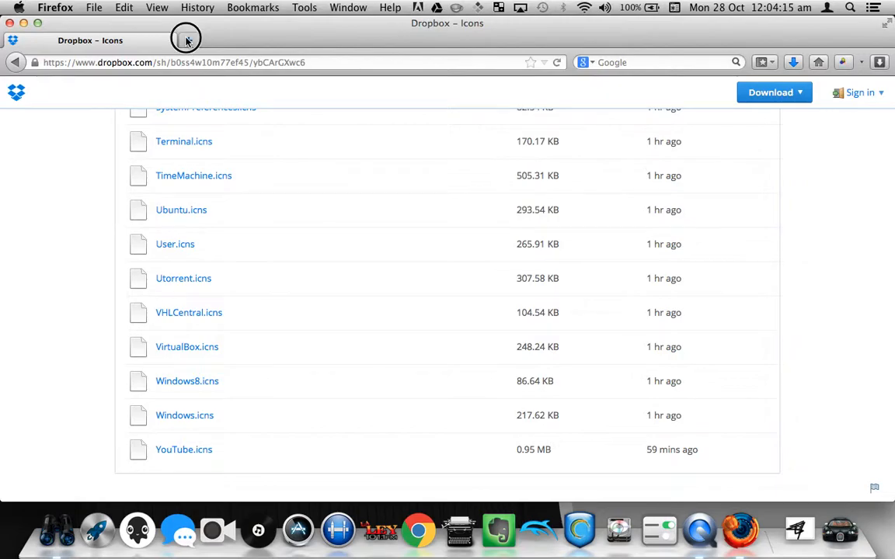
left_click(23, 22)
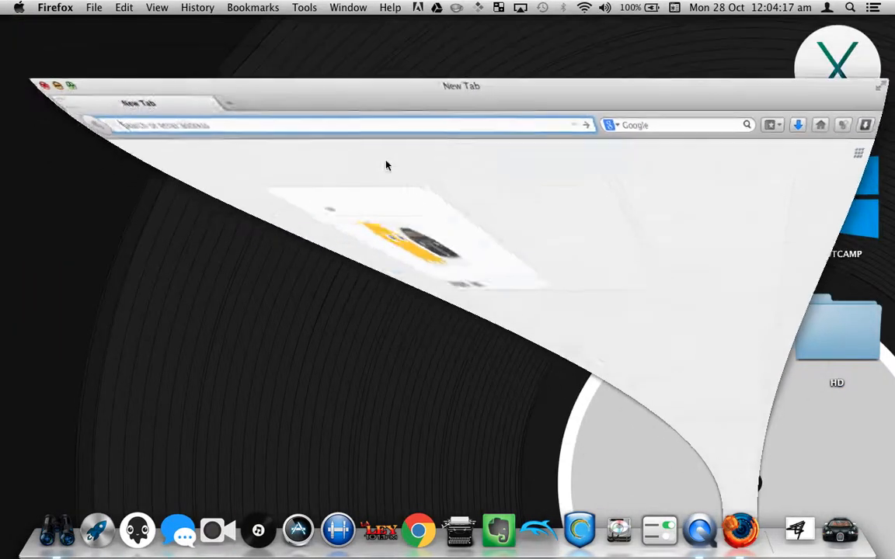
Move all files in the Downloads folder to the Trash in Finder and enlarge the folder's window to fill the screen
left_click(799, 524)
left_click(815, 429)
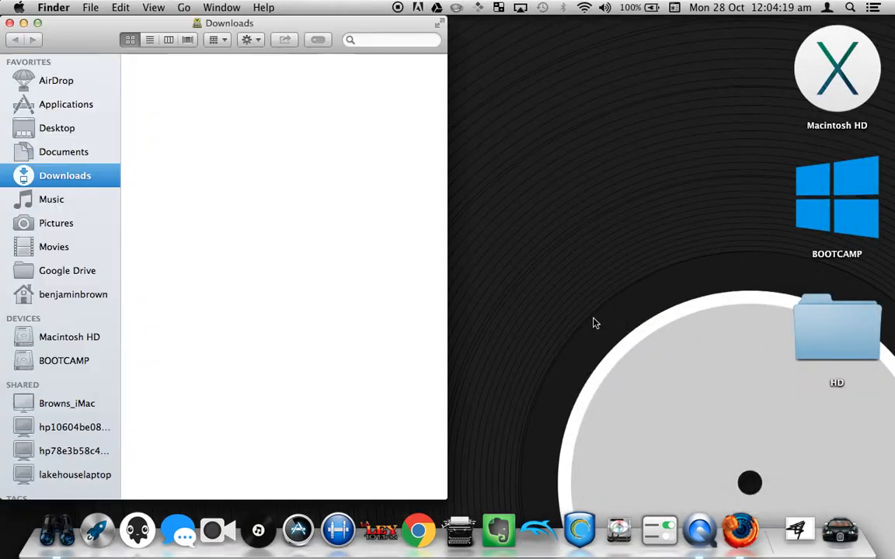
key("super+a")
key("super+BackSpace")
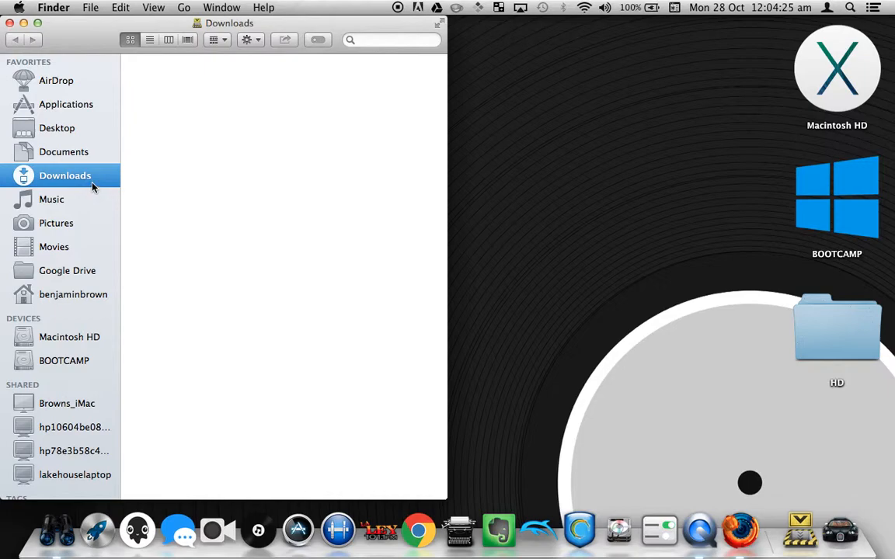
left_click_drag(87, 33, 98, 2)
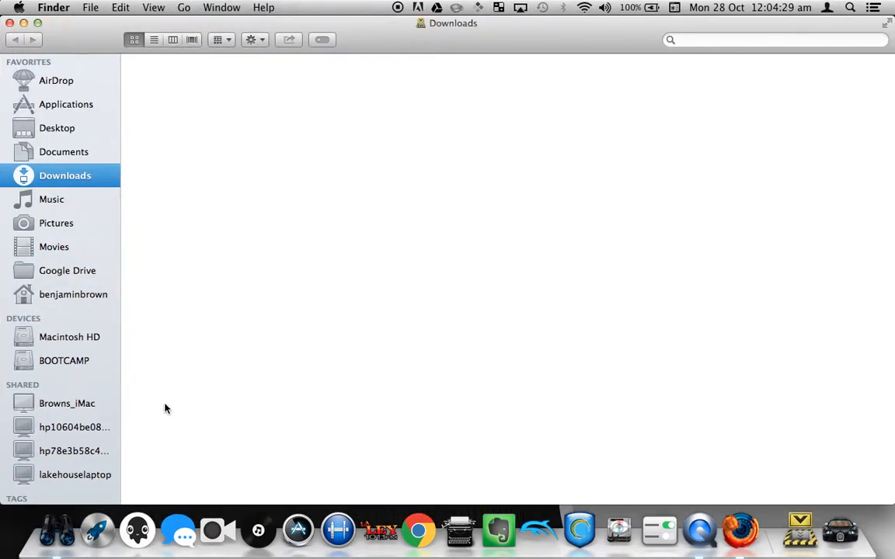
Reopen the shared Dropbox Icons page in Firefox and look through its list of .icns files
left_click(742, 551)
left_click(124, 165)
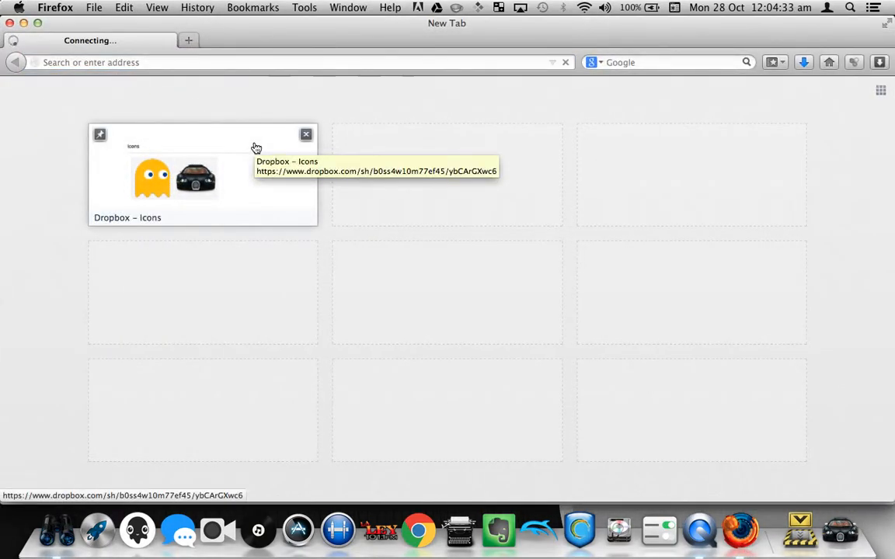
scroll(422, 420, "down", 5)
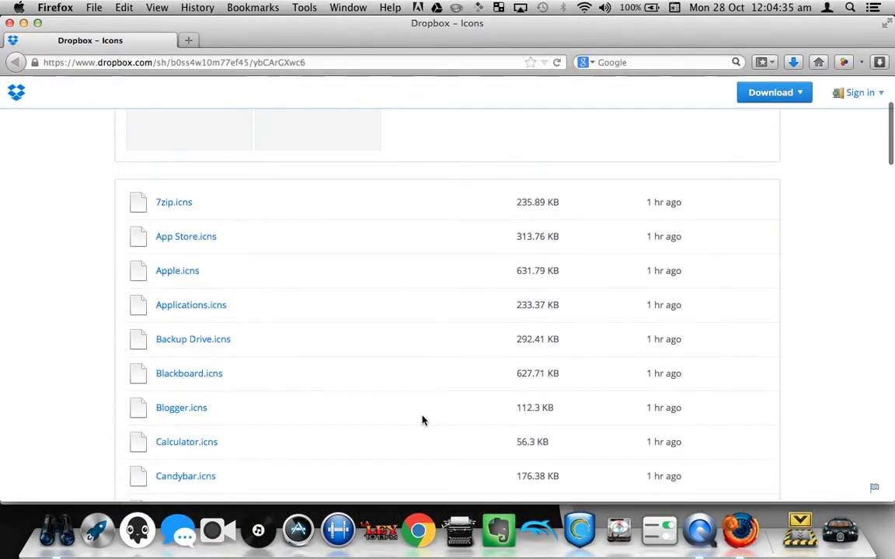
scroll(423, 420, "down", 7)
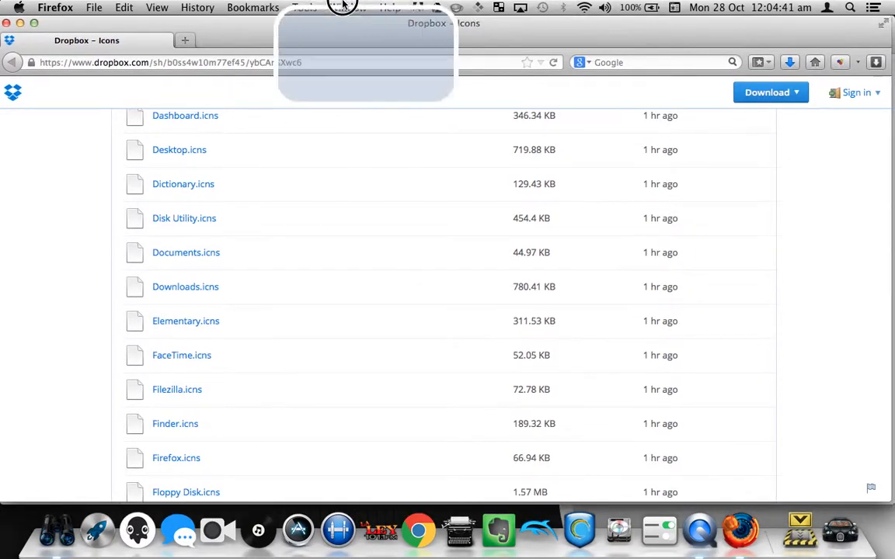
scroll(257, 302, "down", 20)
scroll(256, 301, "up", 3)
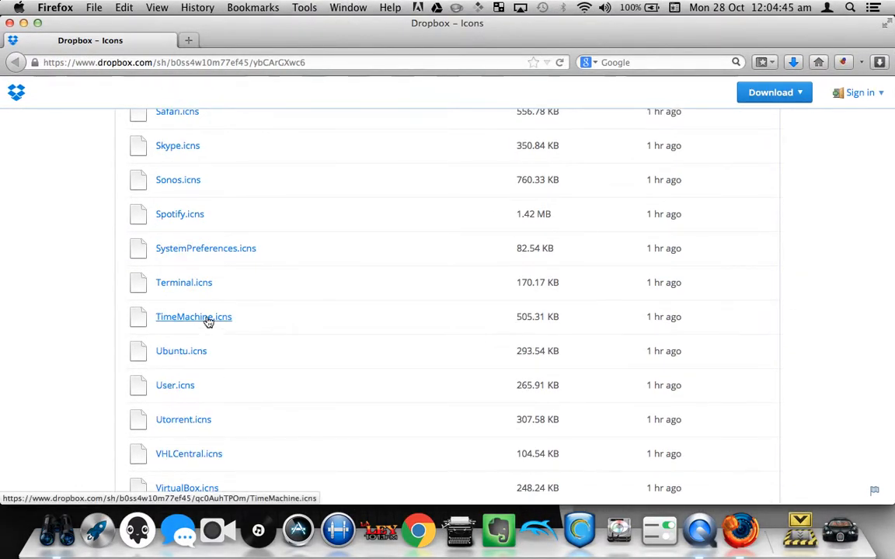
scroll(208, 321, "up", 6)
scroll(208, 322, "up", 15)
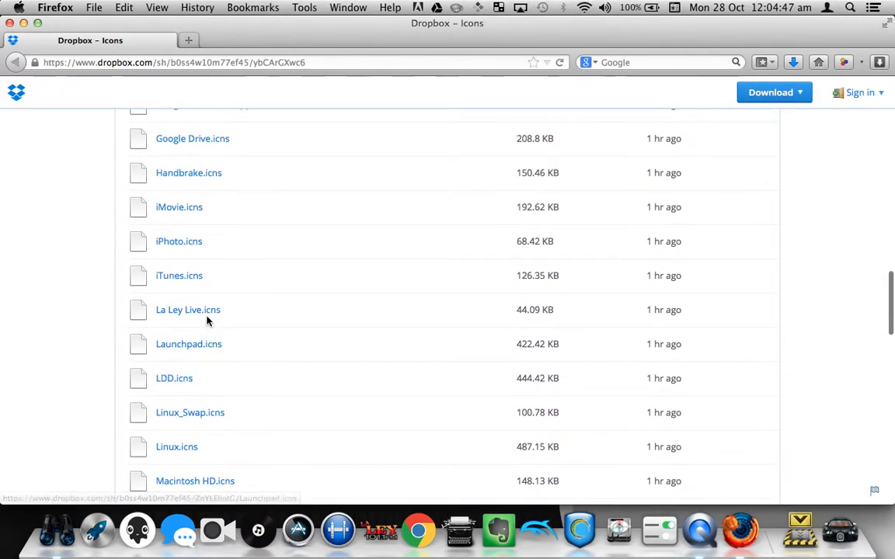
scroll(206, 320, "up", 8)
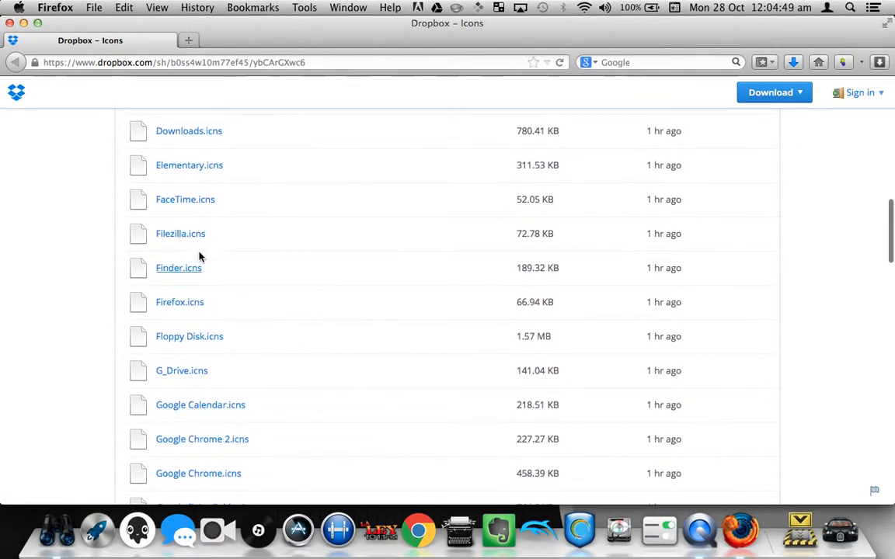
scroll(255, 216, "up", 4)
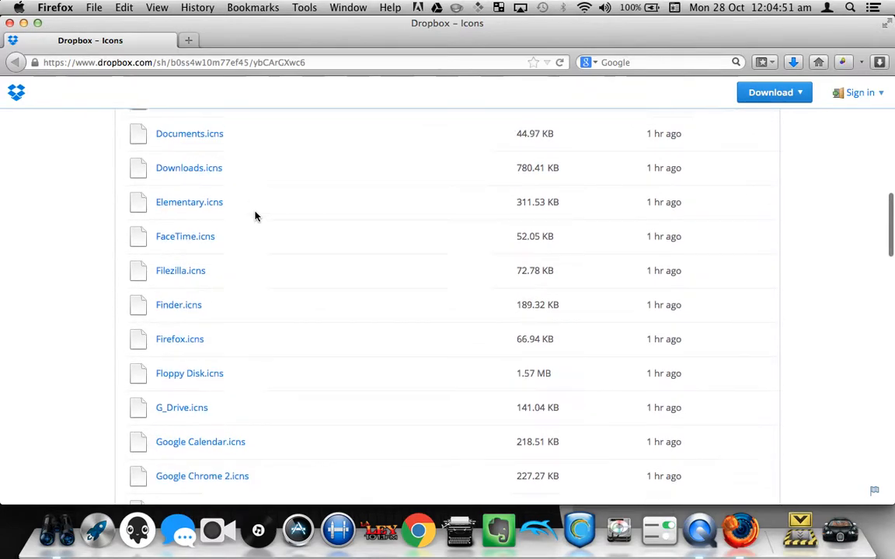
Replace the Dropbox Icons page with a blank tab and minimize the browser window
left_click(188, 40)
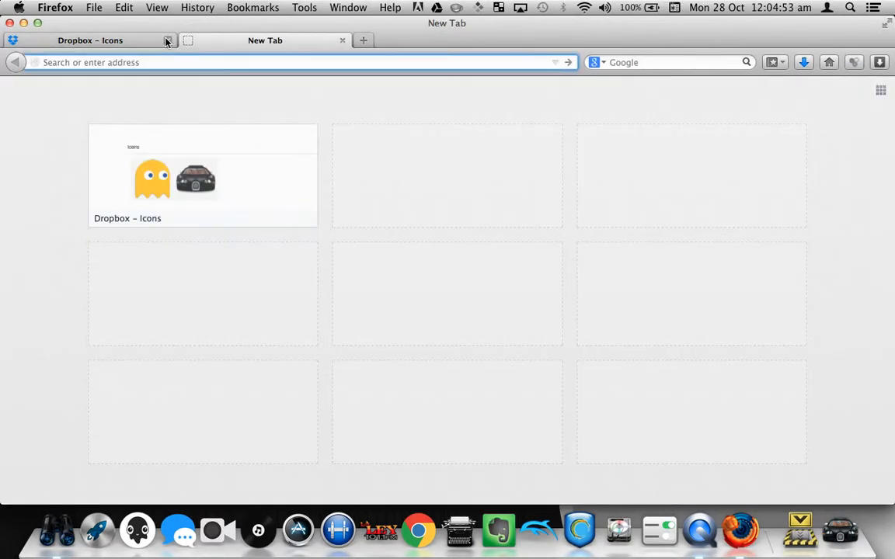
left_click(167, 39)
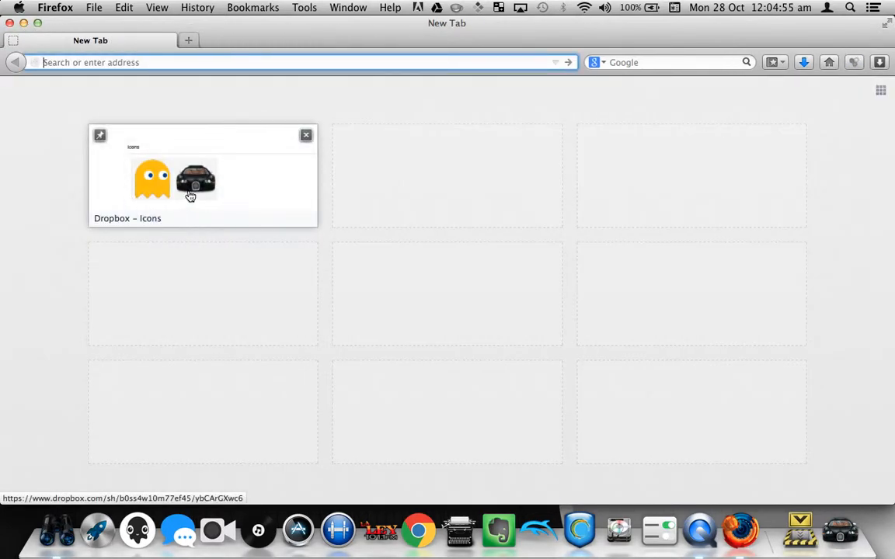
left_click(24, 23)
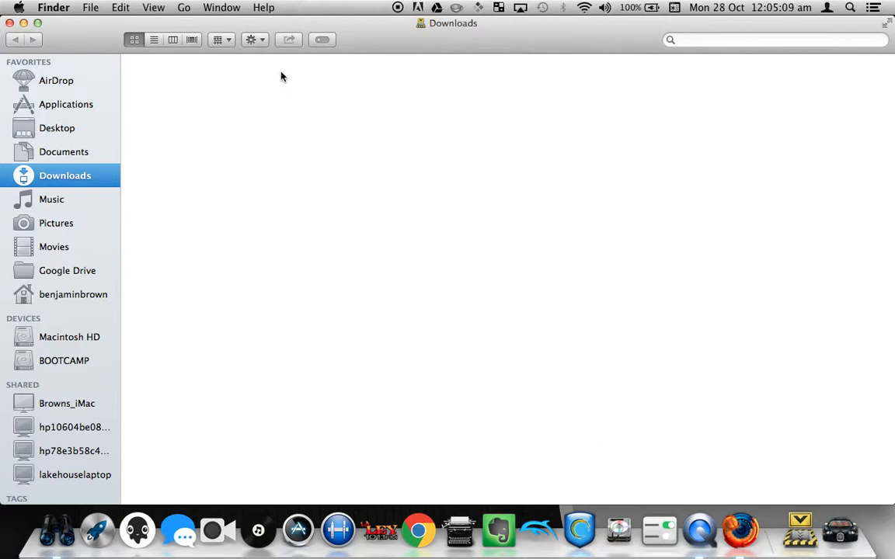
Go to the folder /System/Library/CoreServices/Dock.app/Contents/Resources/ in Finder
key("shift+super+g")
left_click(501, 124)
left_click(185, 6)
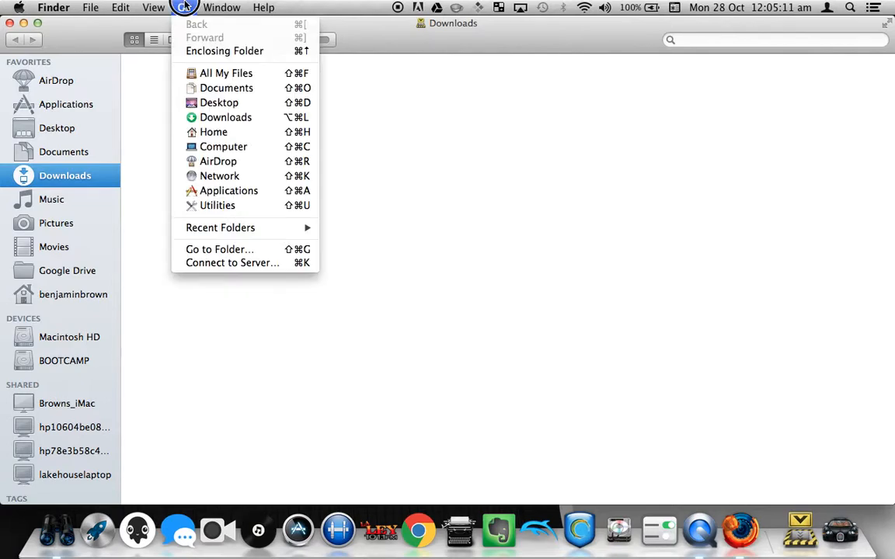
left_click(233, 248)
key("Right")
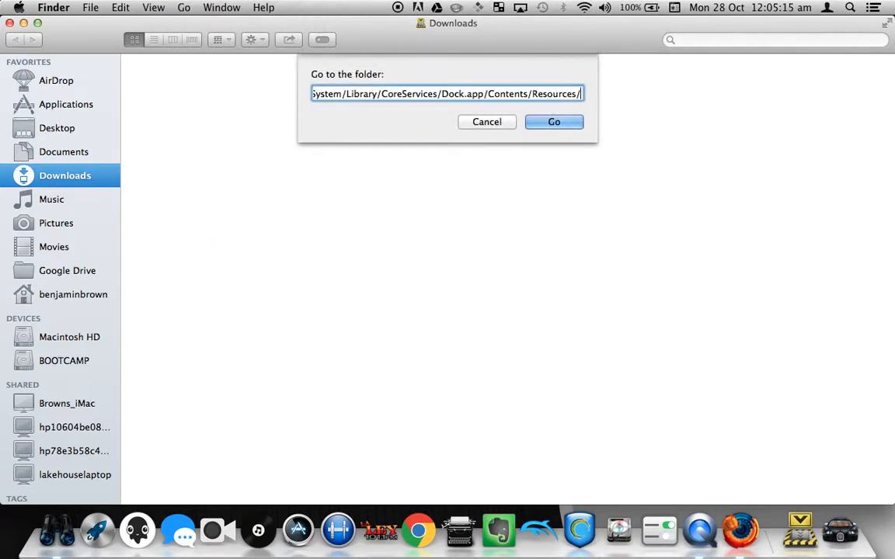
key("super+a")
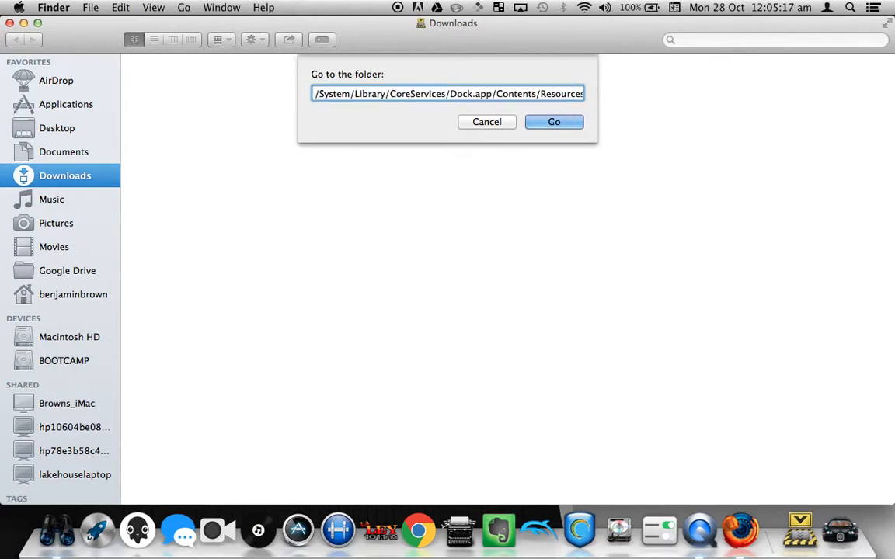
key("Return")
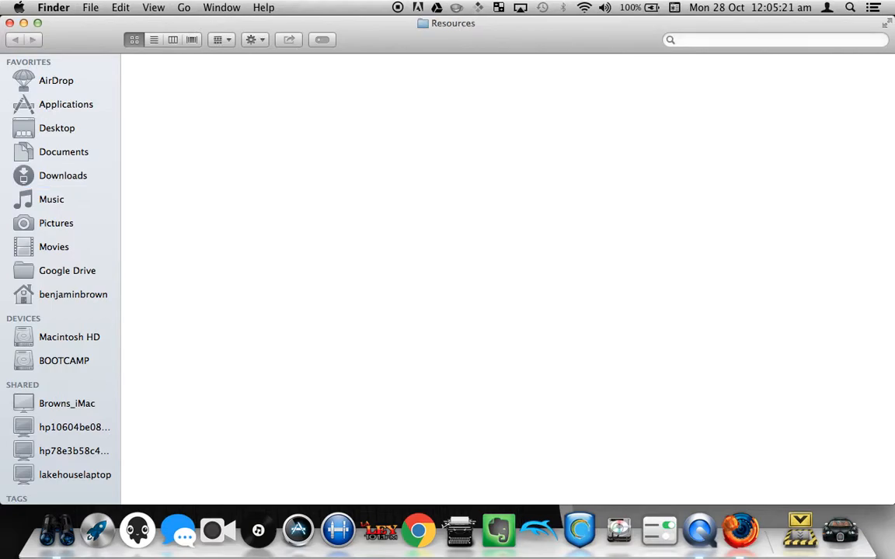
scroll(598, 246, "down", 7)
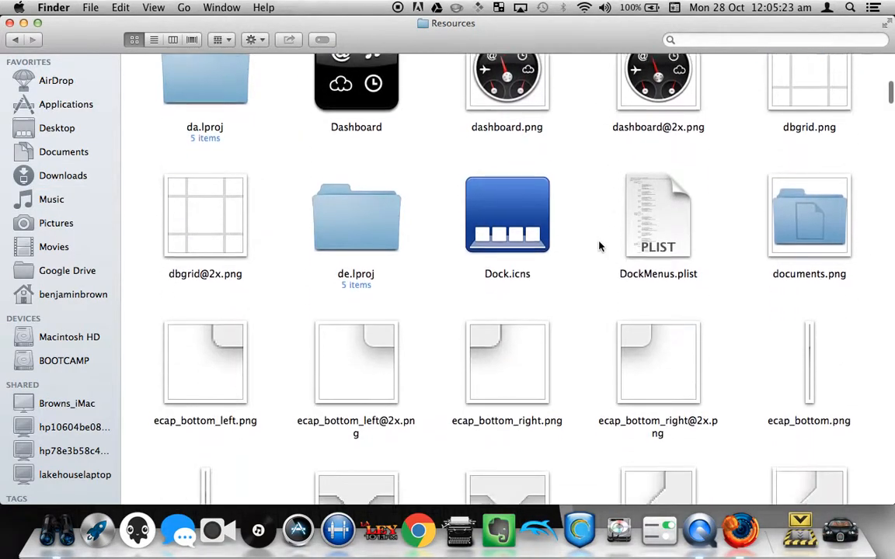
key("f")
scroll(497, 249, "down", 3)
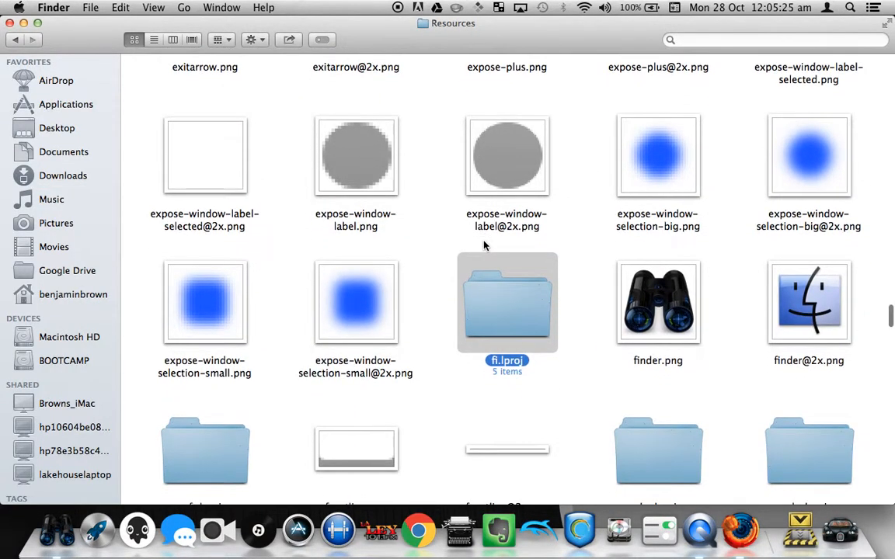
scroll(582, 296, "down", 2)
left_click(717, 253)
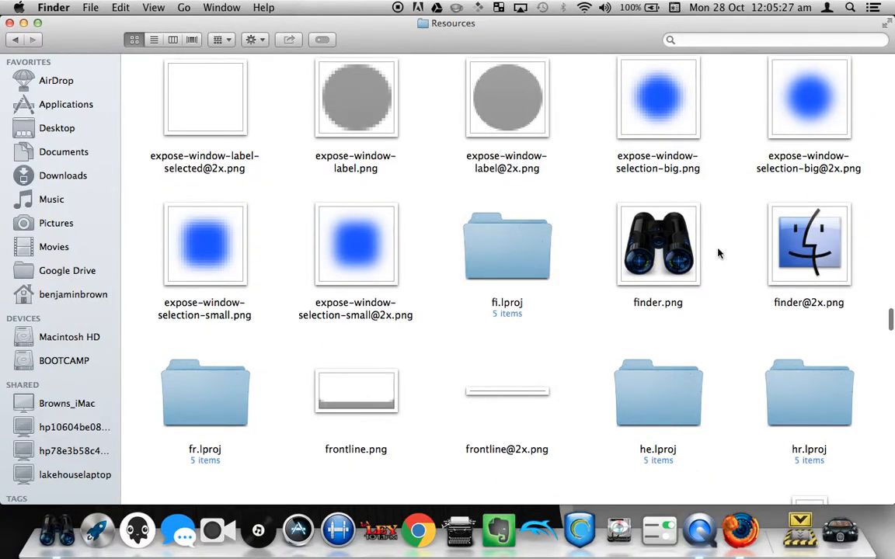
left_click(634, 256)
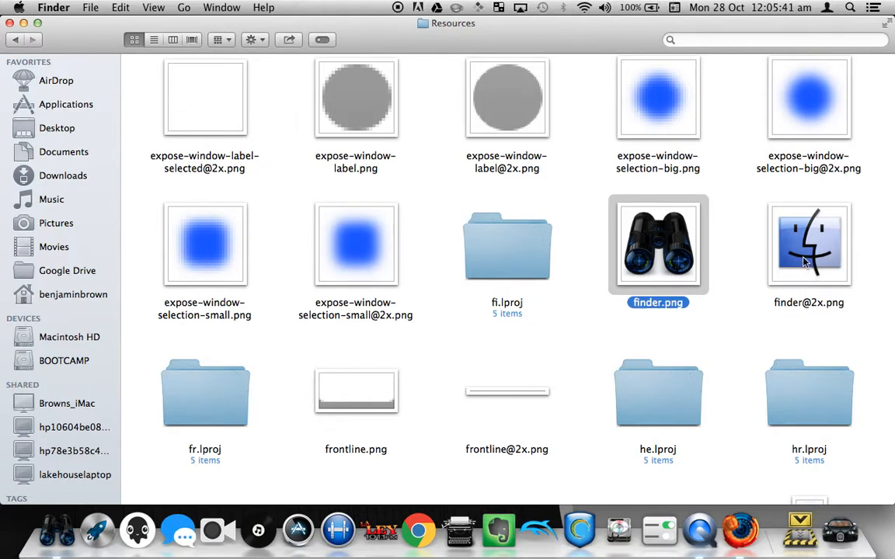
left_click(732, 252)
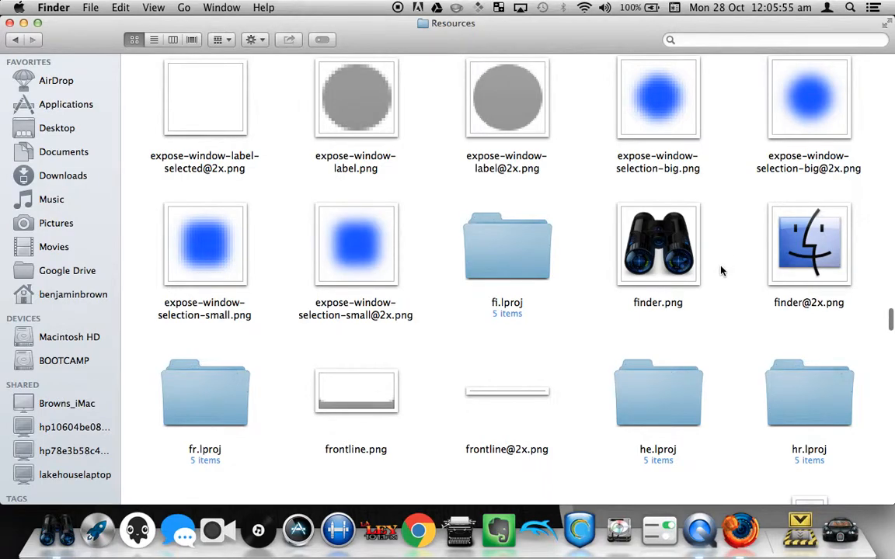
Find the trash images in the Resources folder, such as trashempty.png and trashfull.png, and examine the custom empty-trash icon
scroll(721, 268, "down", 3)
scroll(721, 270, "down", 4)
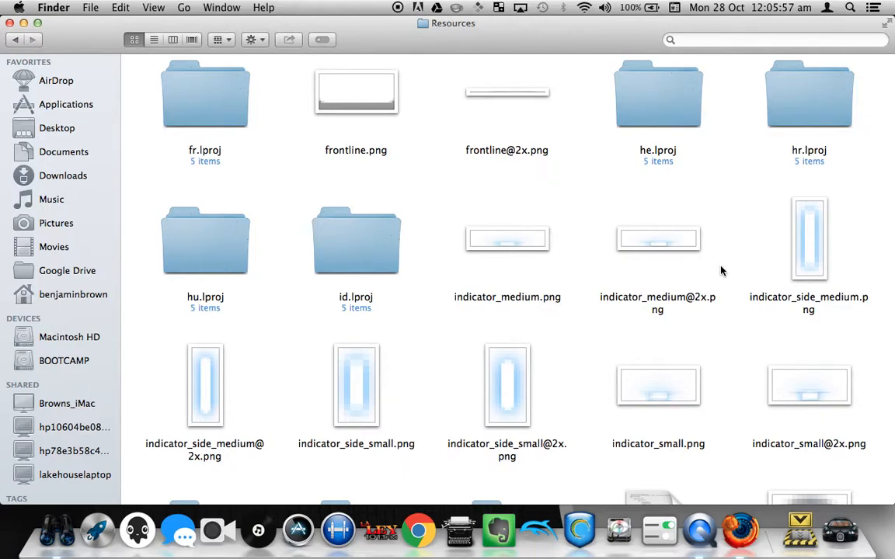
type("th")
left_click(713, 424)
scroll(723, 425, "down", 4)
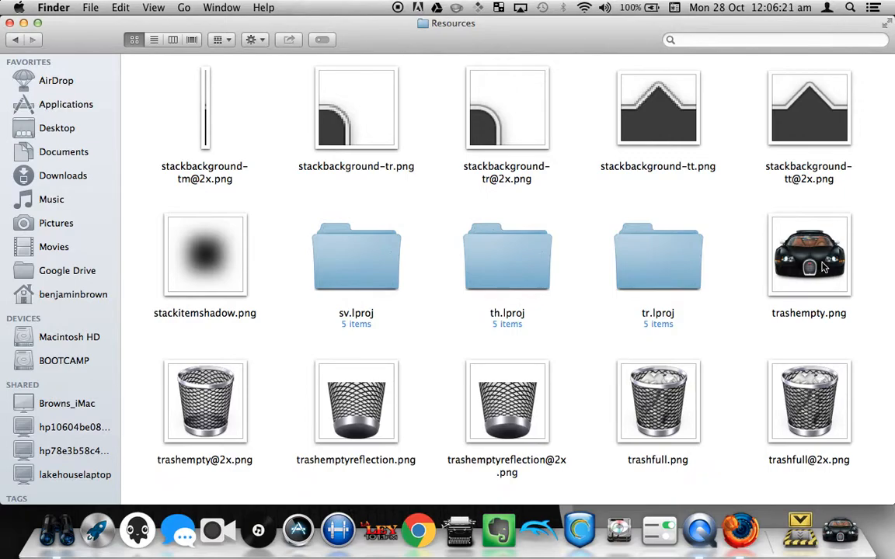
Switch to Terminal and restart the Dock and Finder with the command killall Dock Finder
key("super+space")
type("terminal")
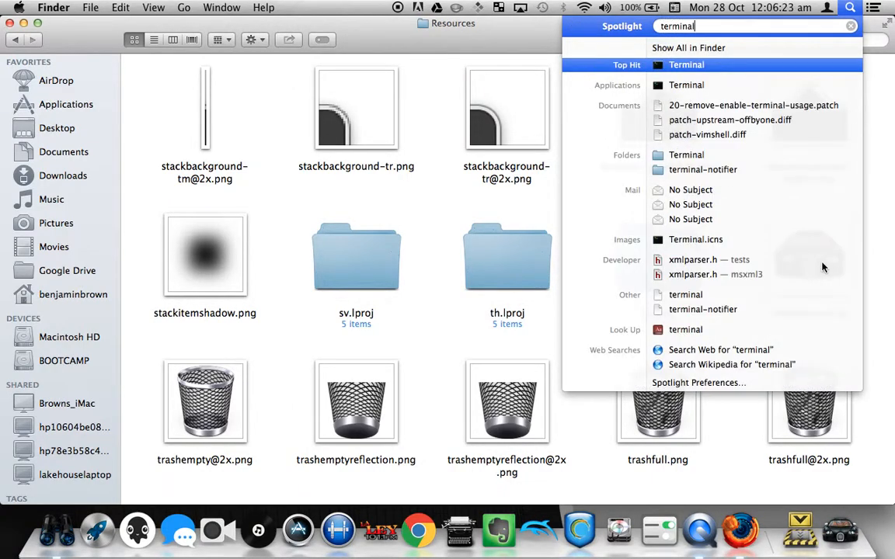
key("Return")
type("killall Dock Finder")
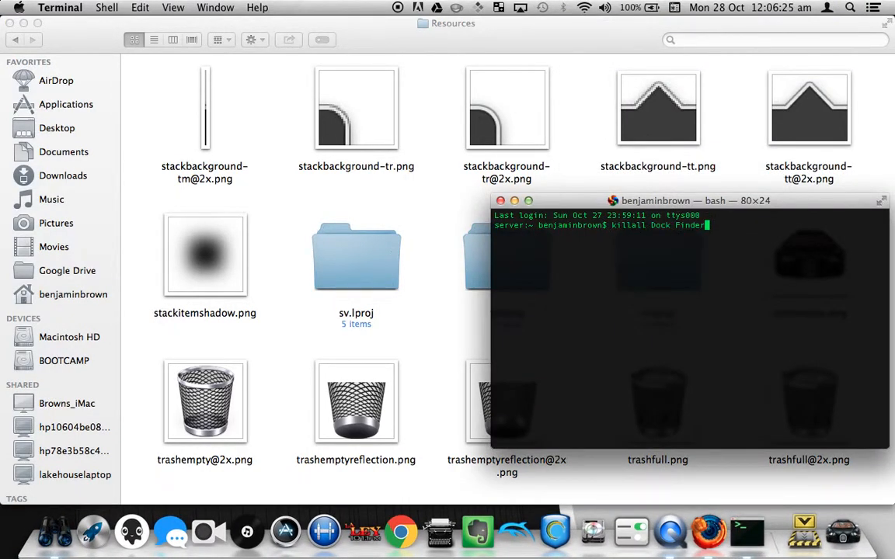
key("Return")
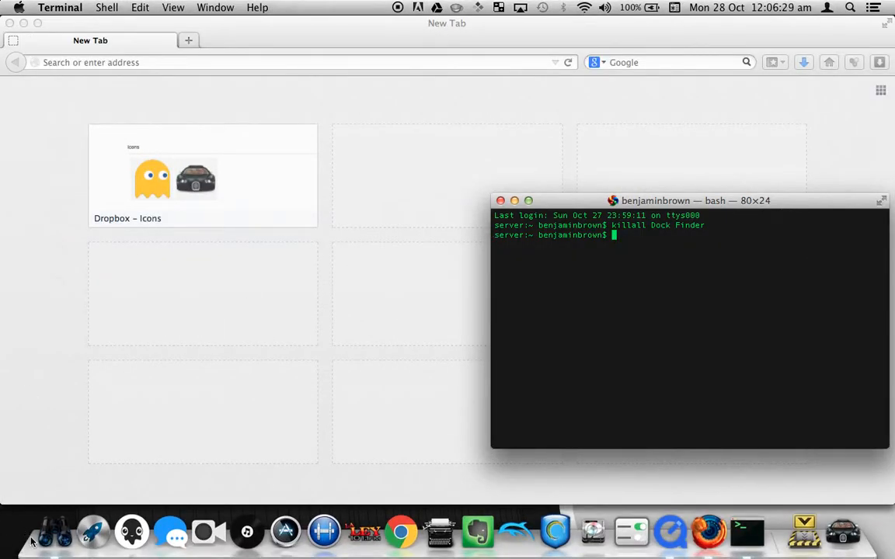
mouse_move(893, 558)
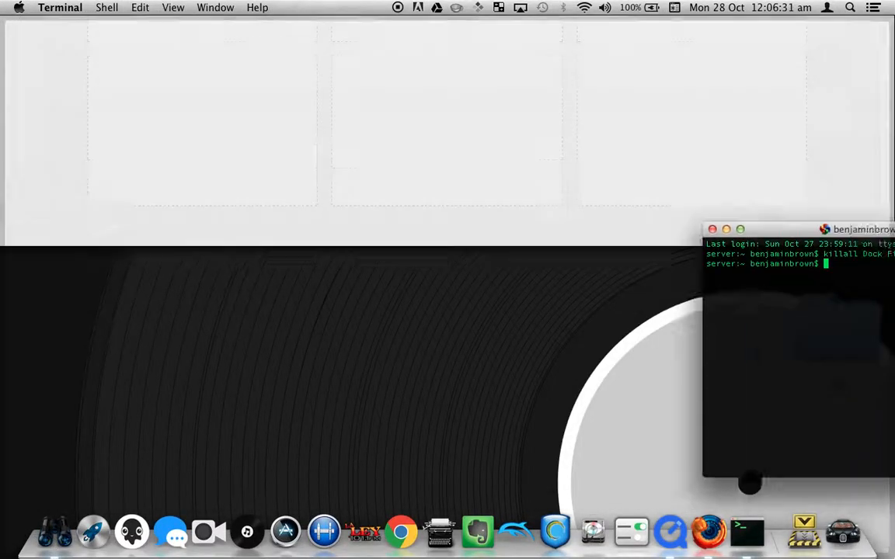
Quit Terminal and Firefox and close the Finder window of the Resources folder
left_click(498, 203)
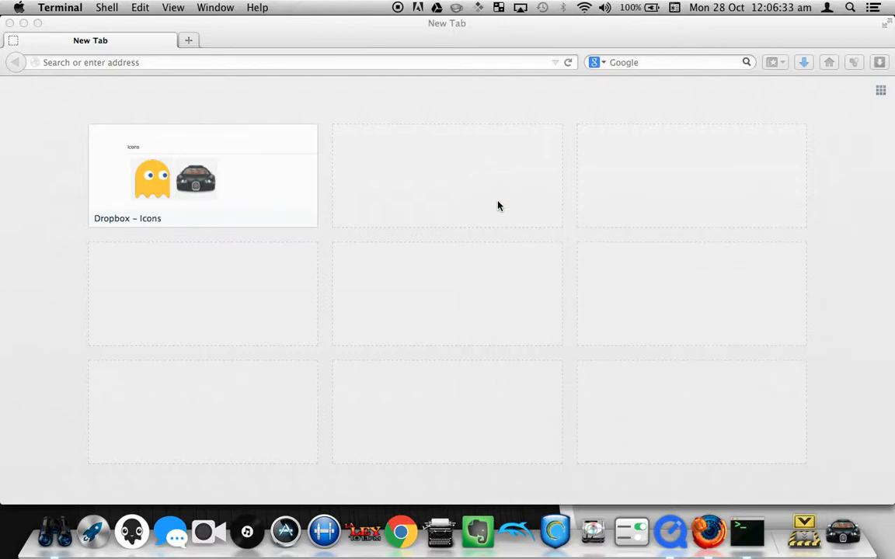
key("super+q")
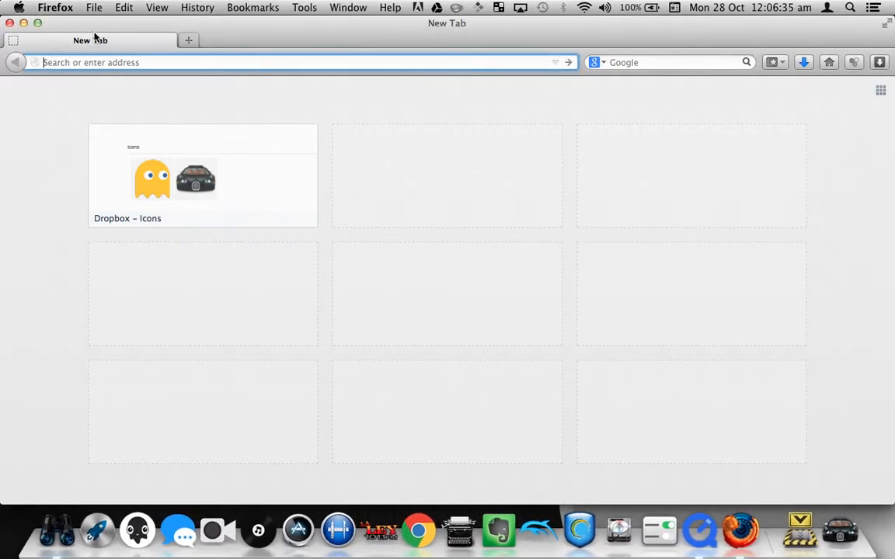
key("super+q")
left_click(276, 183)
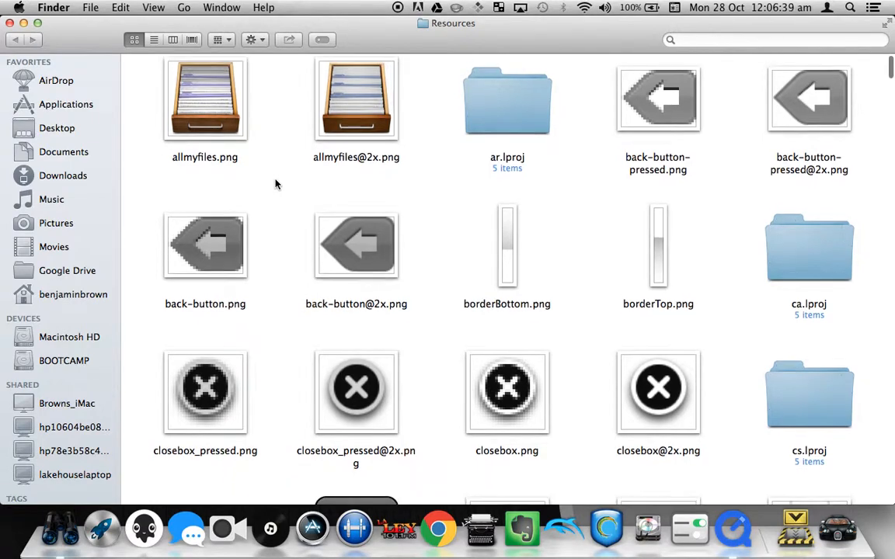
left_click(11, 23)
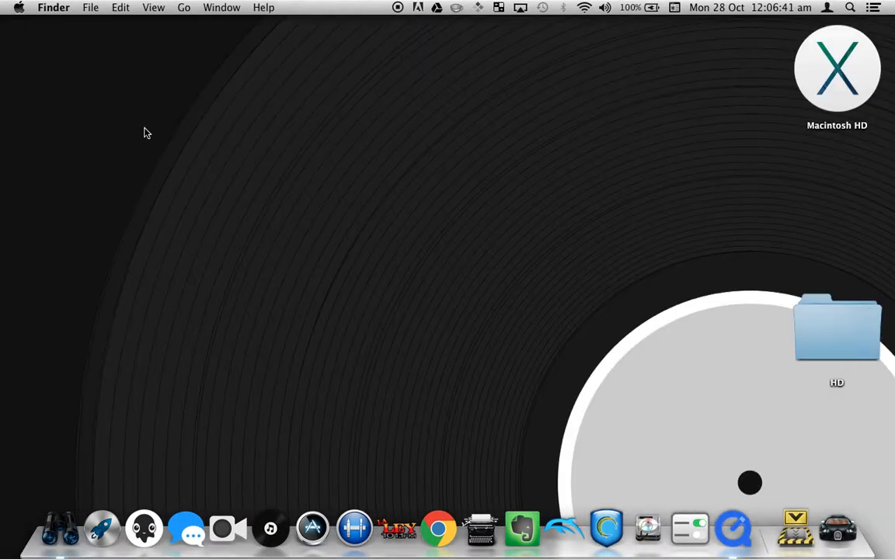